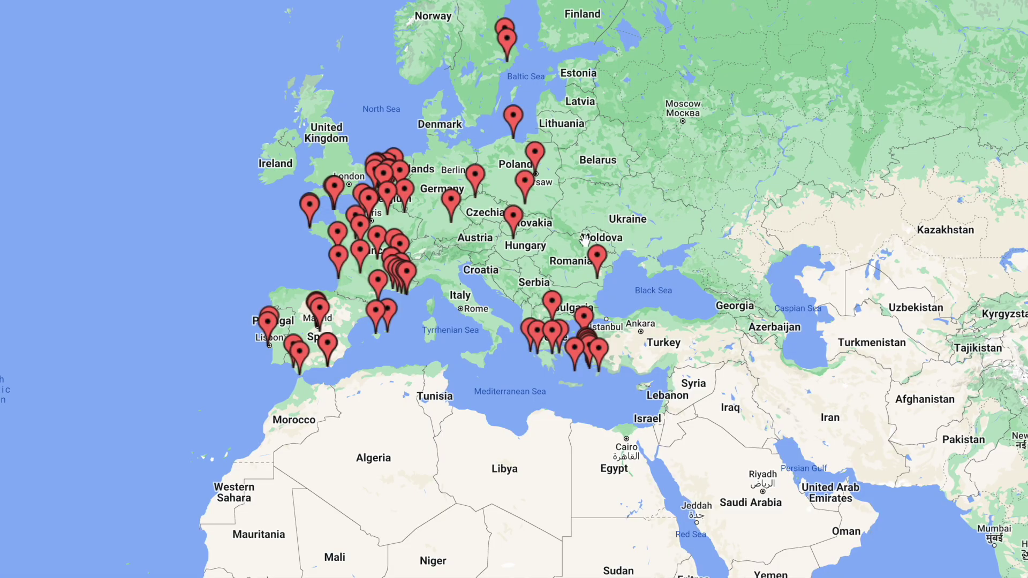
- Pan the pinned satellite map across Europe and adjust the zoom
left_click_drag(504, 275, 539, 242)
scroll(539, 242, "down", 2)
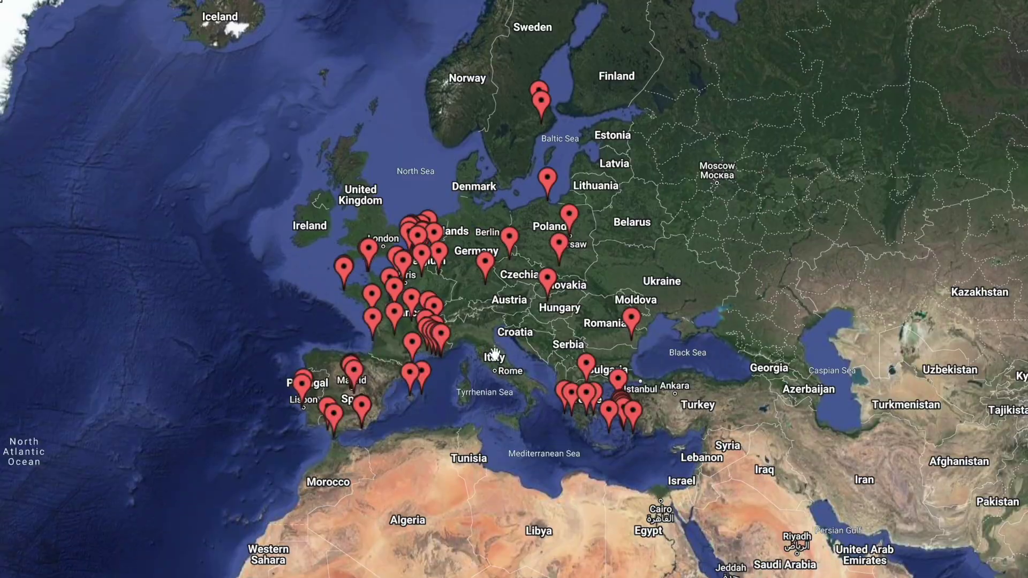
scroll(493, 225, "up", 3)
scroll(461, 299, "down", 3)
scroll(428, 353, "up", 3)
scroll(428, 354, "up", 6)
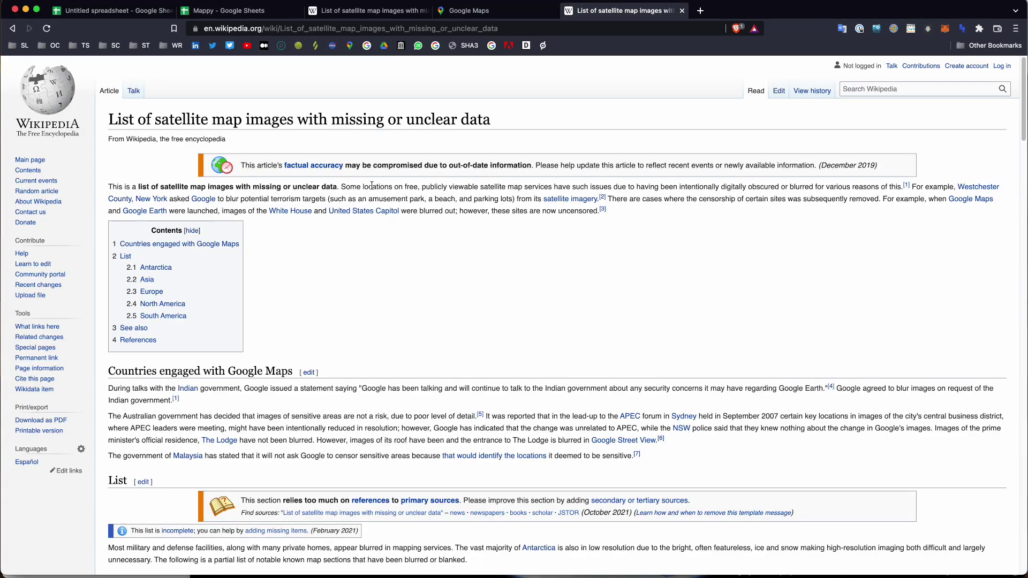
scroll(483, 184, "down", 10)
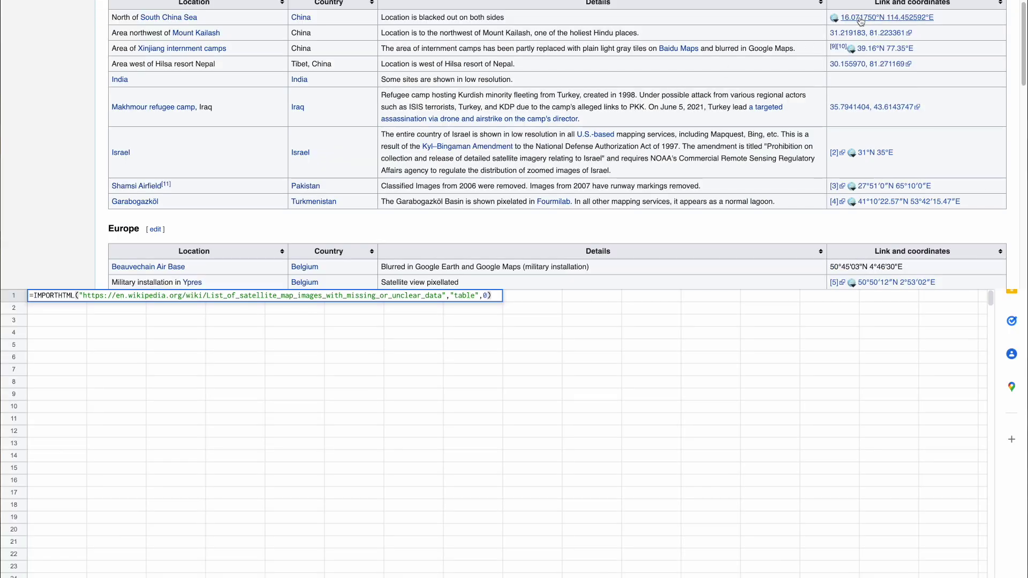
- Pan to the French Mediterranean coast and zoom in on the Marseille–Toulon pins
key("Return")
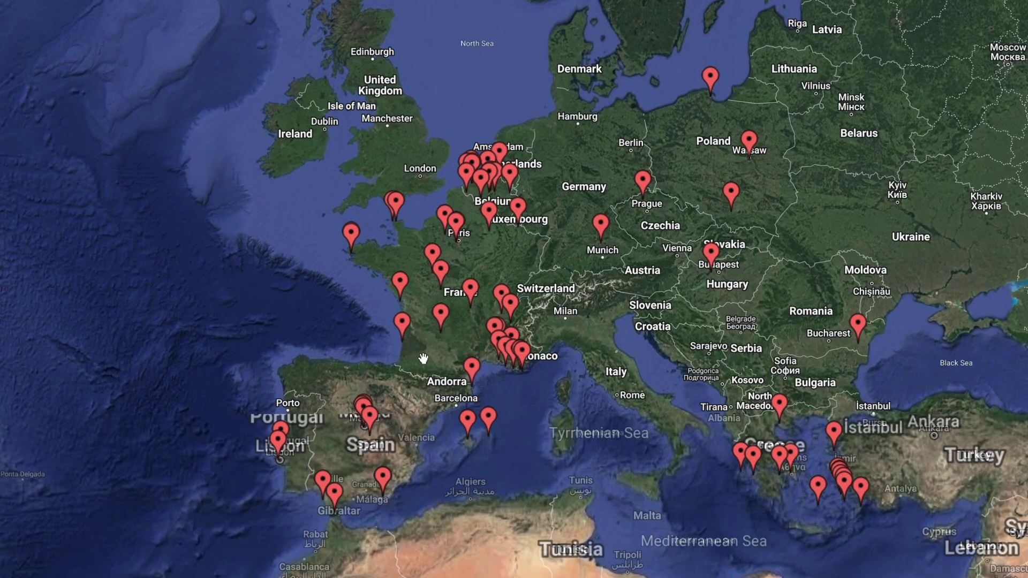
scroll(423, 358, "up", 5)
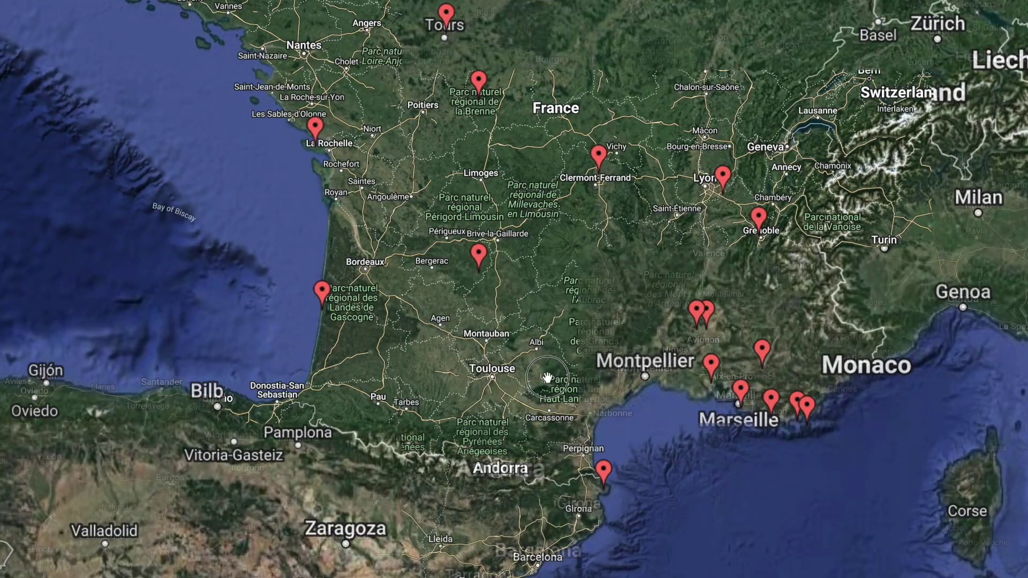
left_click_drag(547, 377, 369, 284)
scroll(577, 325, "up", 2)
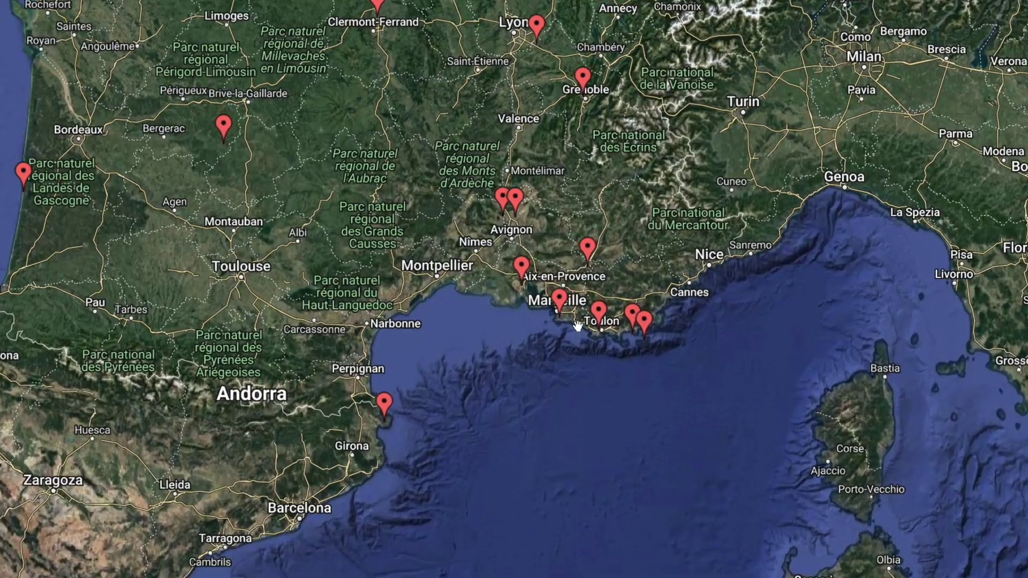
scroll(577, 325, "up", 5)
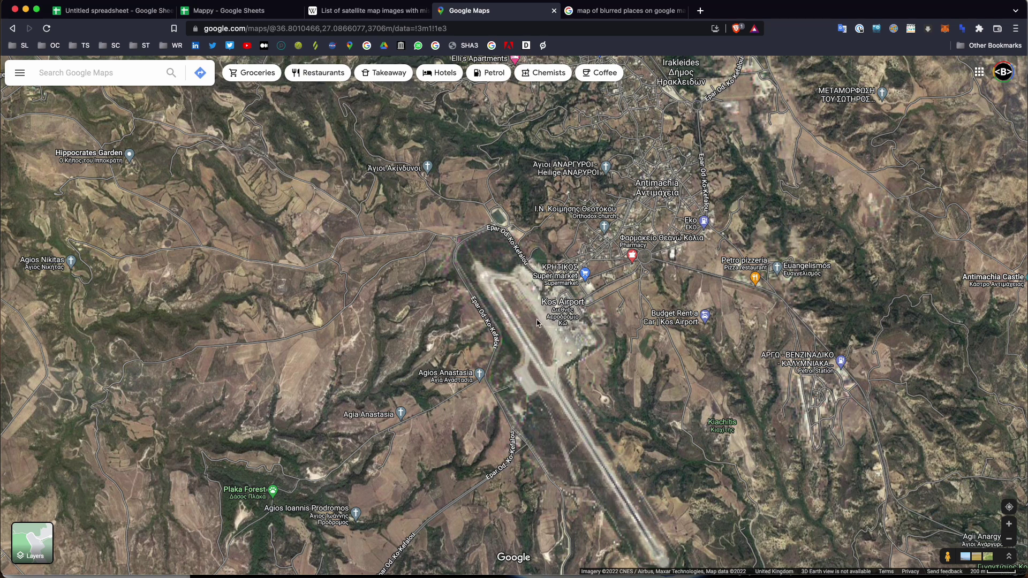
- Zoom into Kos Airport and pan across the blurred runway and airport imagery
scroll(537, 324, "down", 3)
scroll(439, 296, "down", 3)
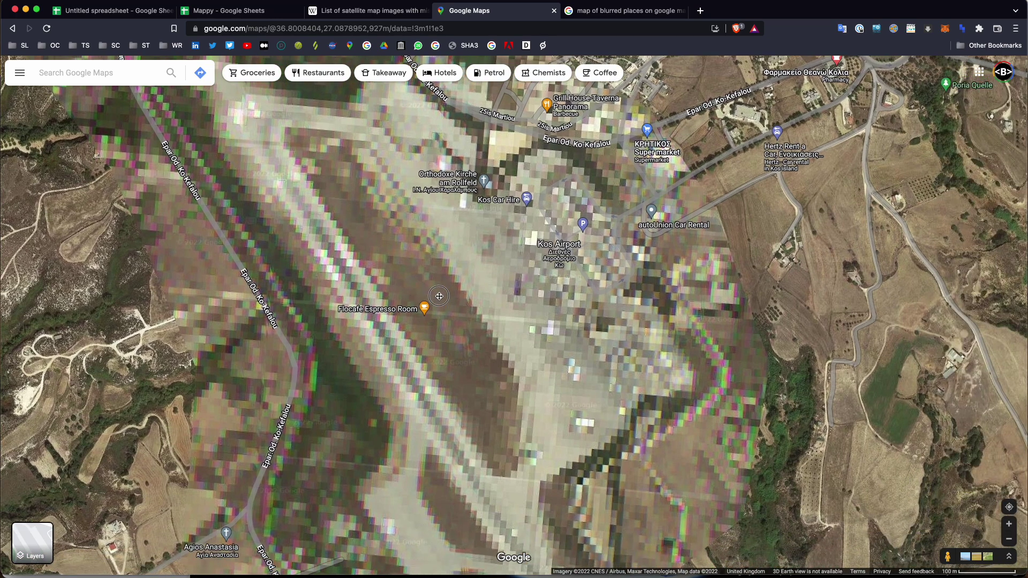
left_click_drag(439, 296, 489, 268)
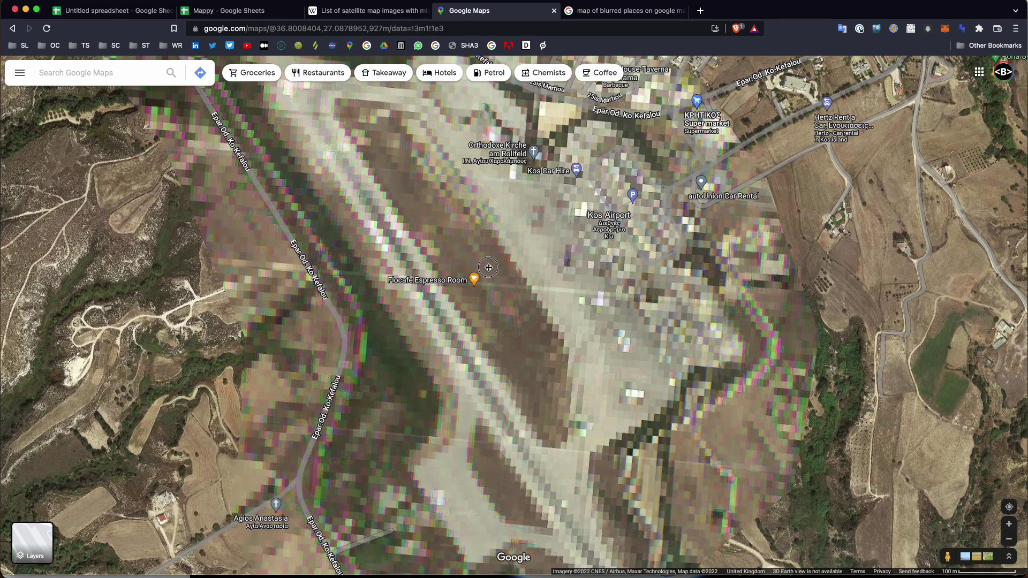
left_click_drag(490, 267, 465, 356)
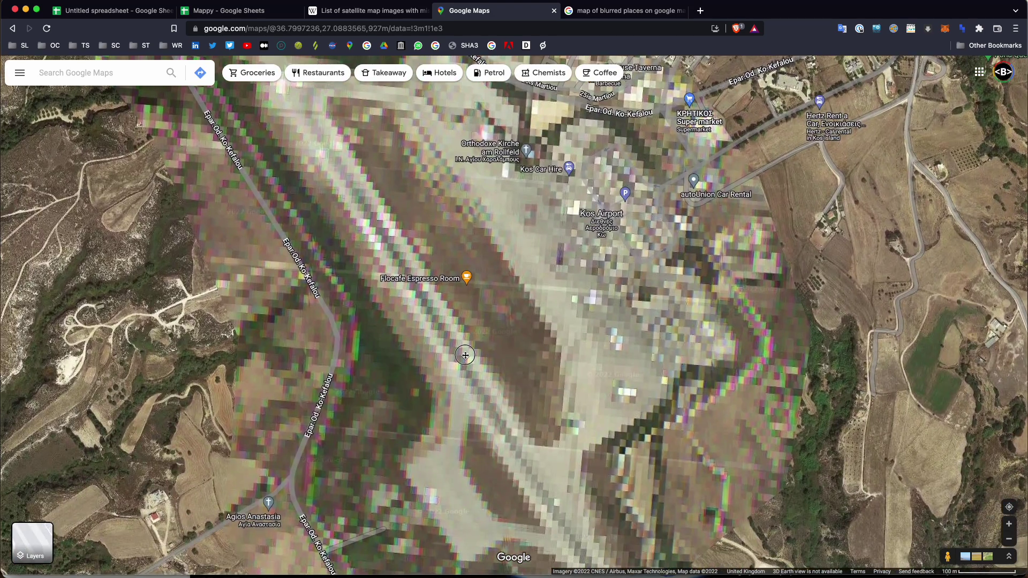
left_click_drag(164, 371, 367, 362)
- Zoom in to the 20 m scale on the pixelated terminal area
scroll(368, 362, "up", 2)
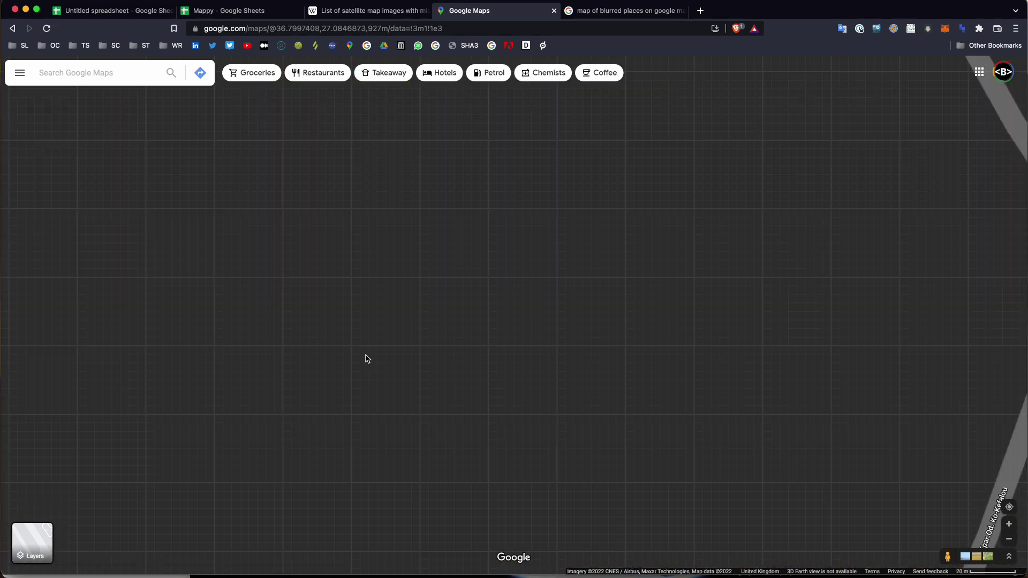
scroll(424, 250, "up", 1)
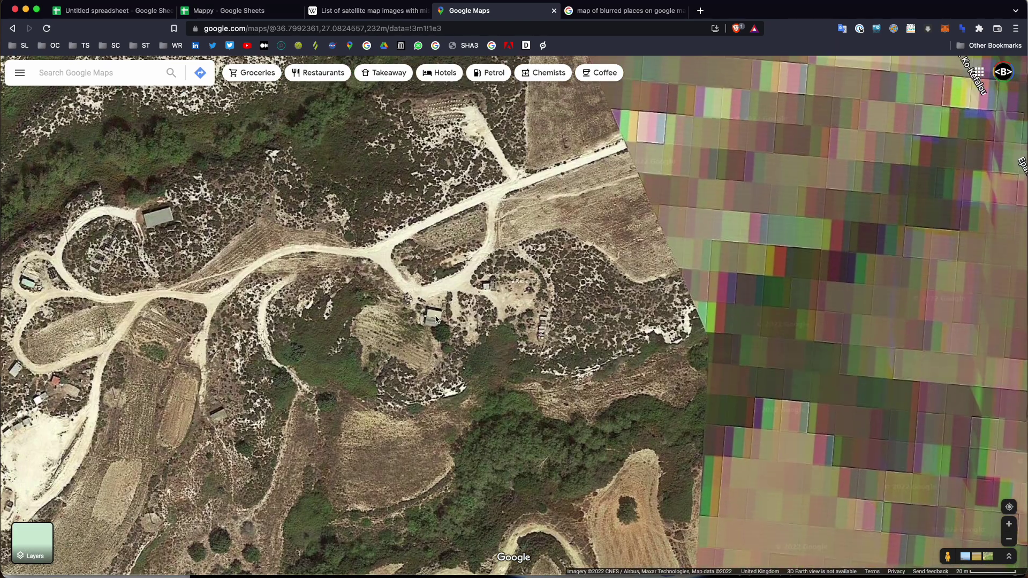
scroll(464, 298, "right", 5)
scroll(464, 298, "up", 4)
scroll(464, 299, "right", 10)
scroll(463, 298, "up", 4)
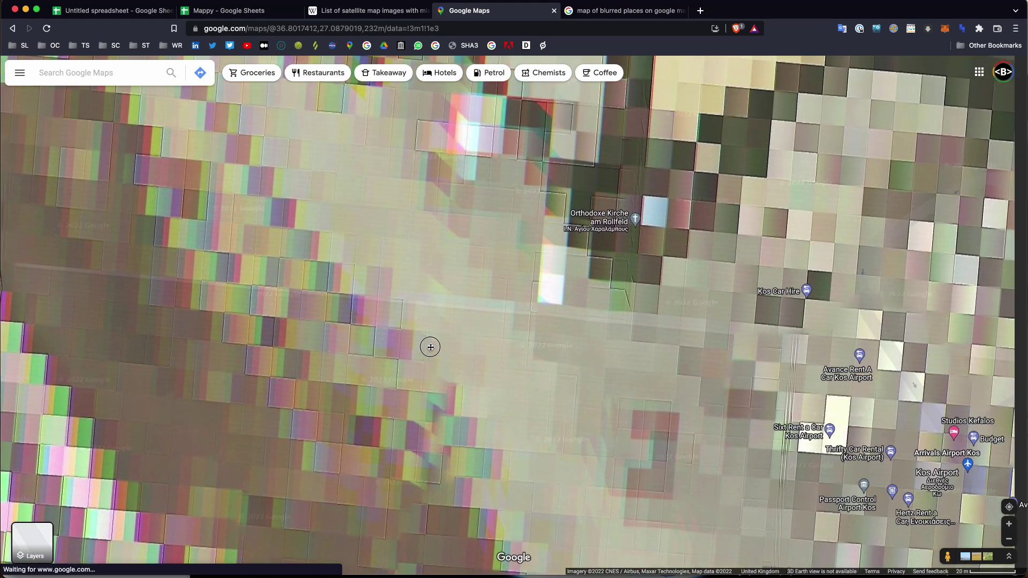
scroll(392, 205, "up", 10)
scroll(392, 205, "right", 4)
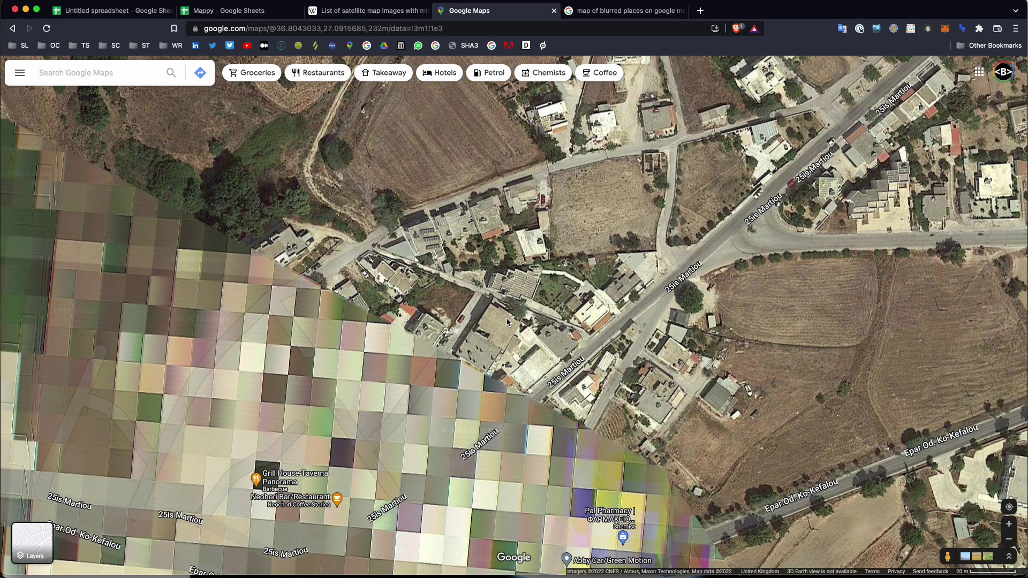
- From the blurred-places search results, open Wikipedia's 'List of satellite map images with missing or unclear data'
left_click(598, 14)
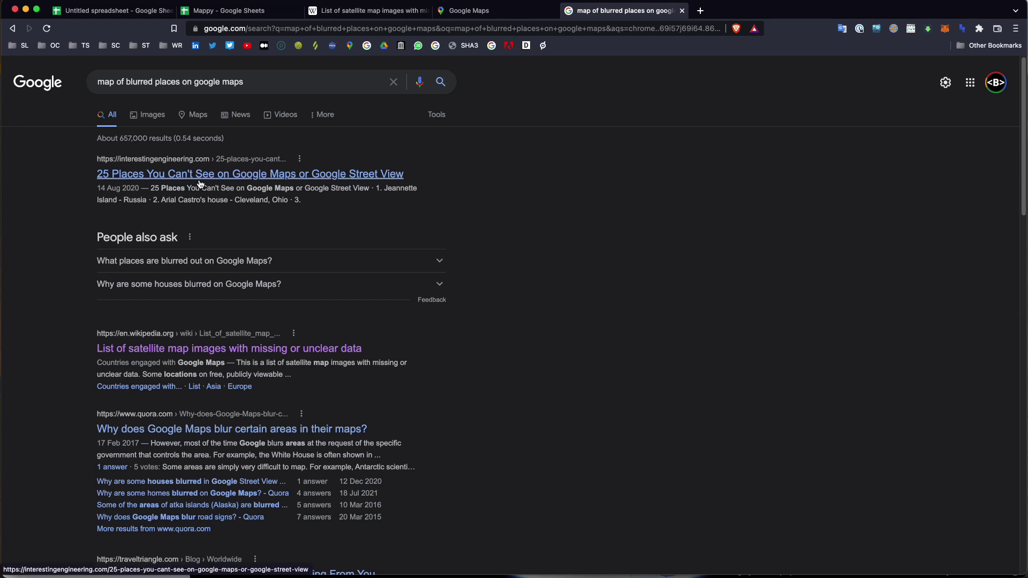
scroll(199, 184, "down", 2)
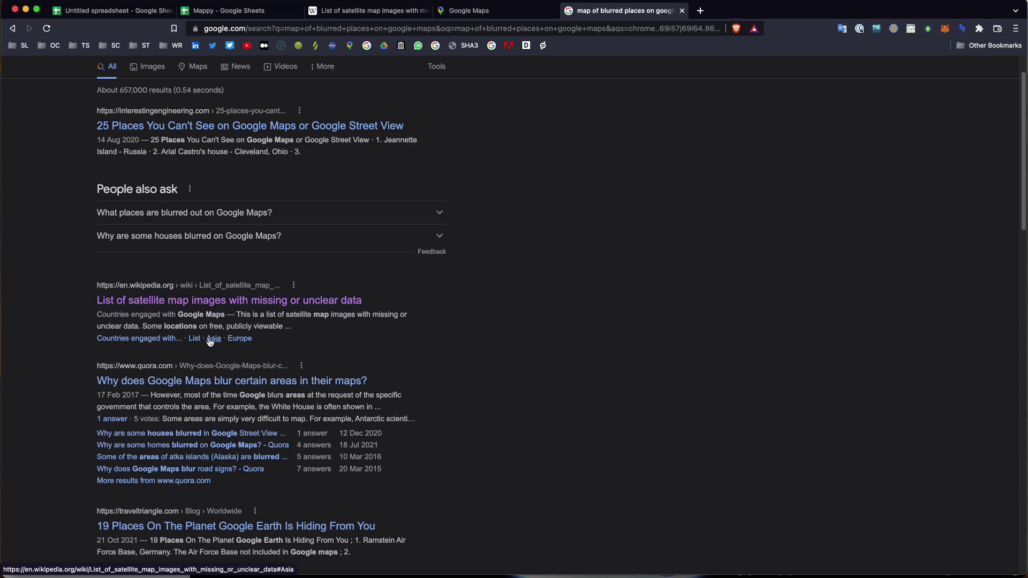
scroll(230, 423, "down", 5)
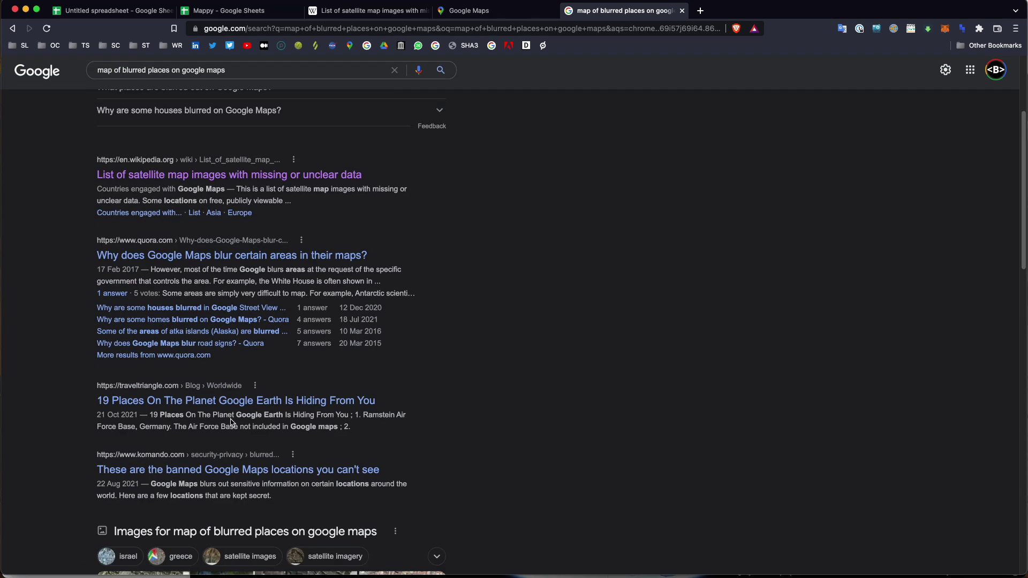
scroll(232, 417, "down", 13)
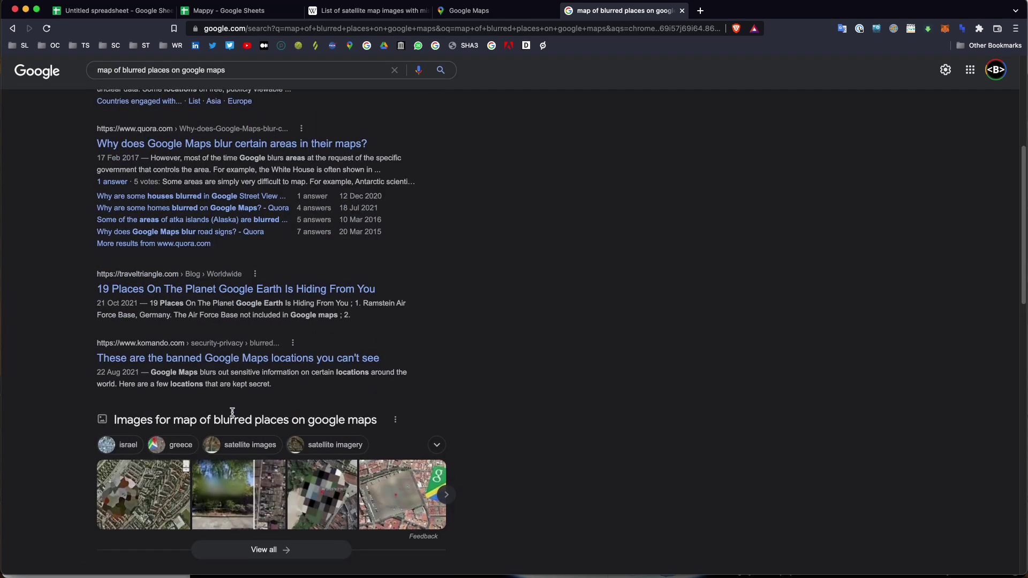
scroll(233, 412, "down", 3)
scroll(232, 410, "up", 20)
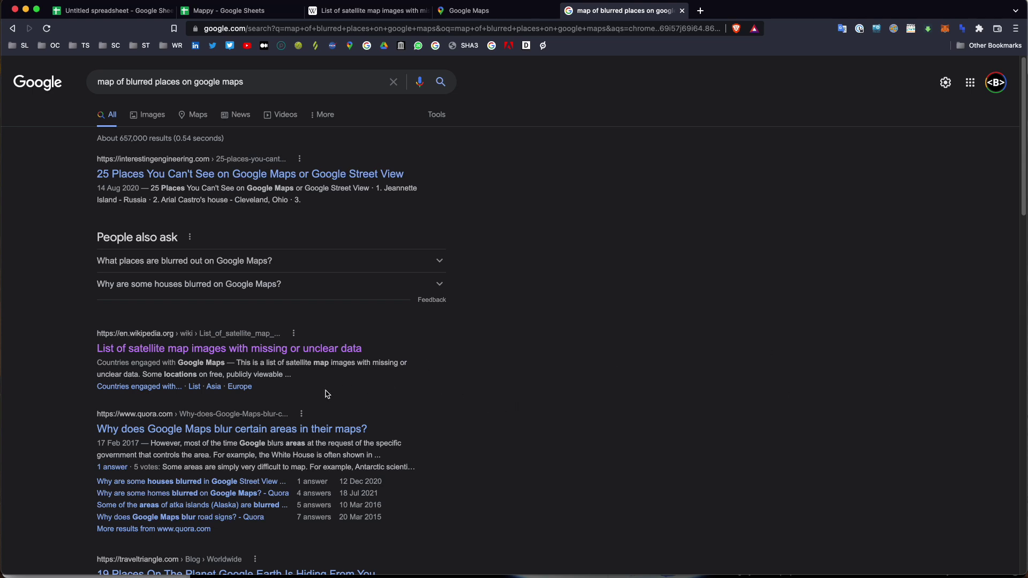
left_click(171, 351)
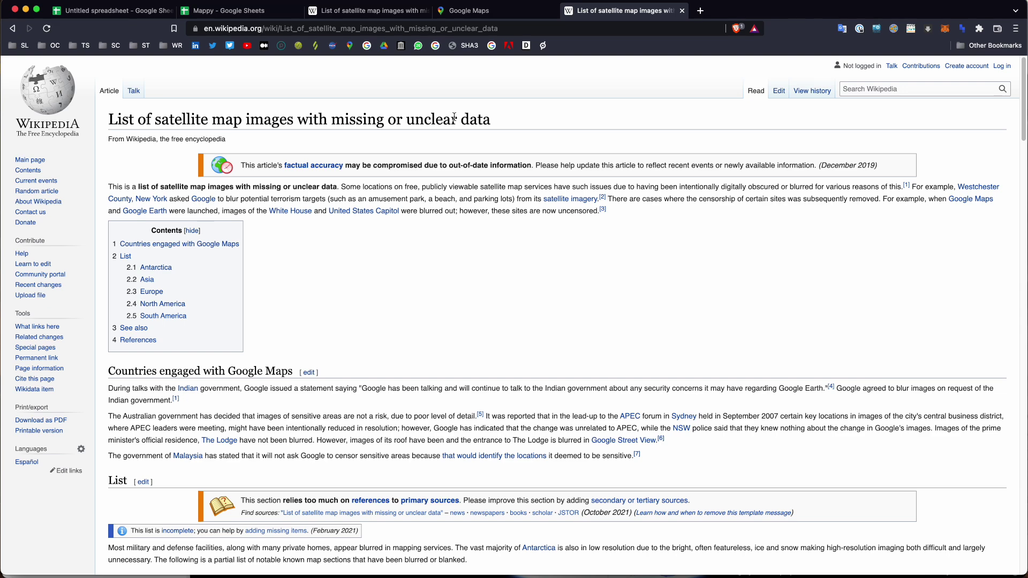
- Revisit the satellite view of Kos Airport and pan around its blurred area
left_click(478, 11)
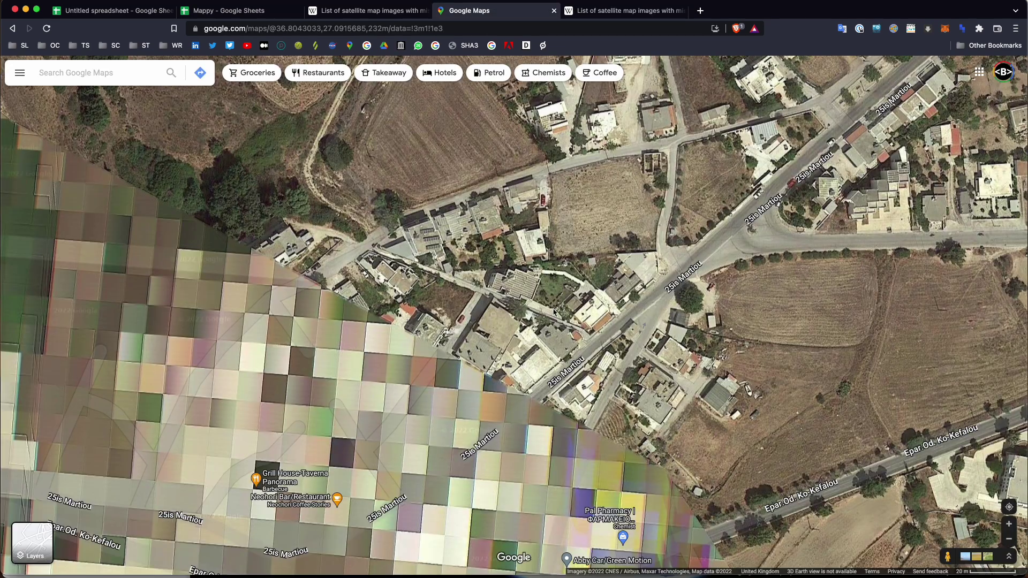
scroll(487, 248, "up", 5)
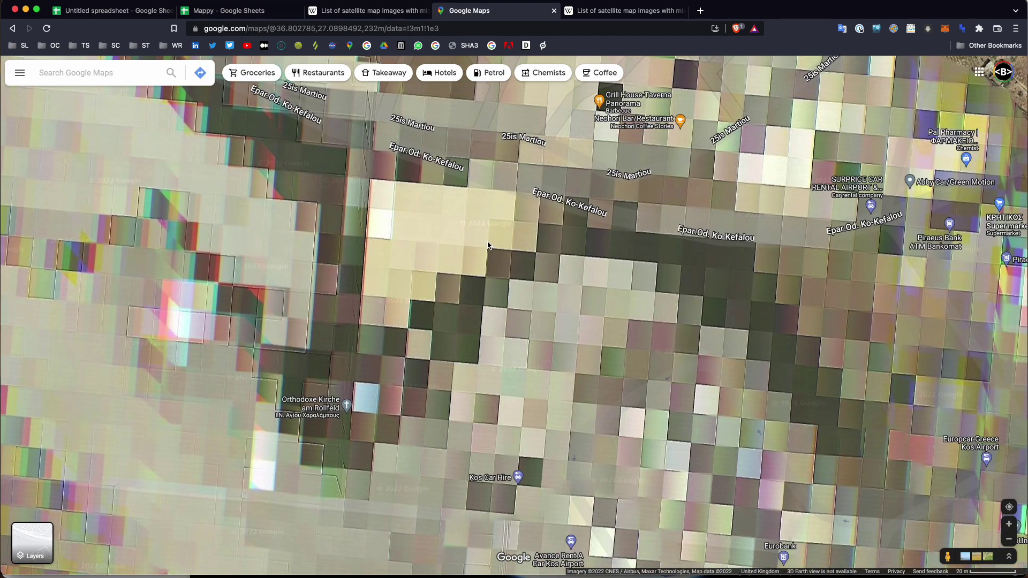
scroll(488, 247, "down", 5)
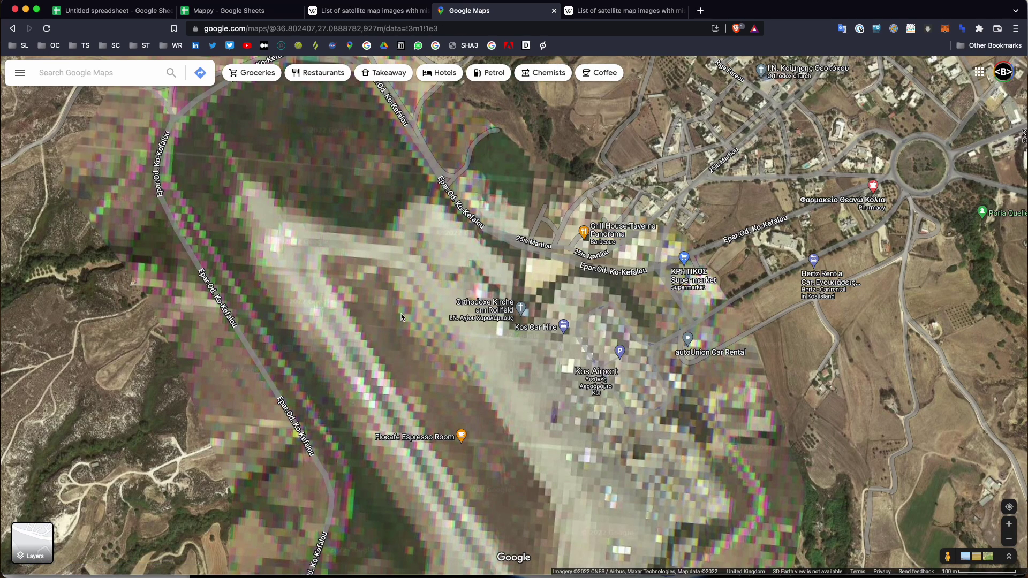
left_click_drag(401, 316, 412, 261)
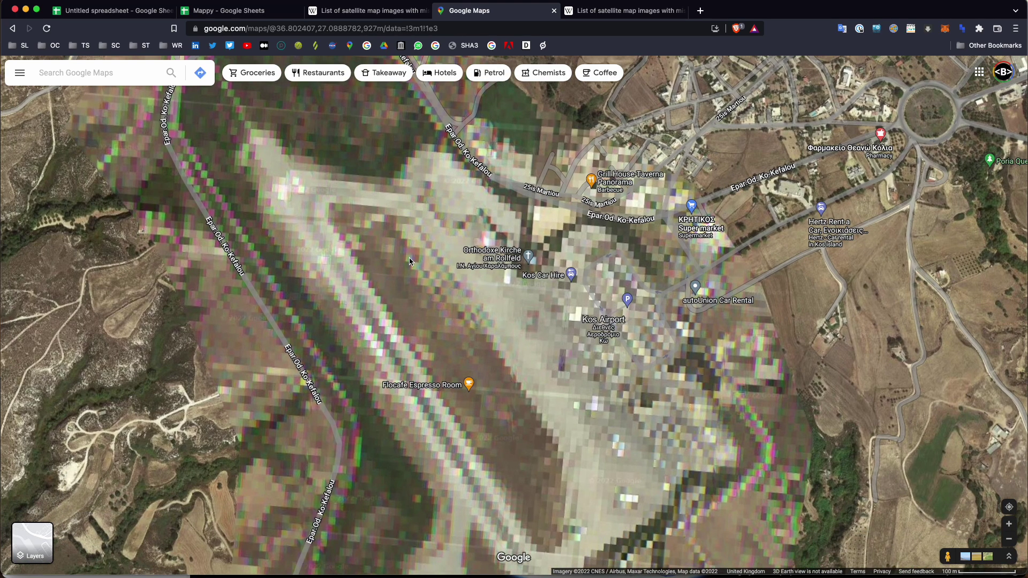
left_click_drag(377, 231, 396, 252)
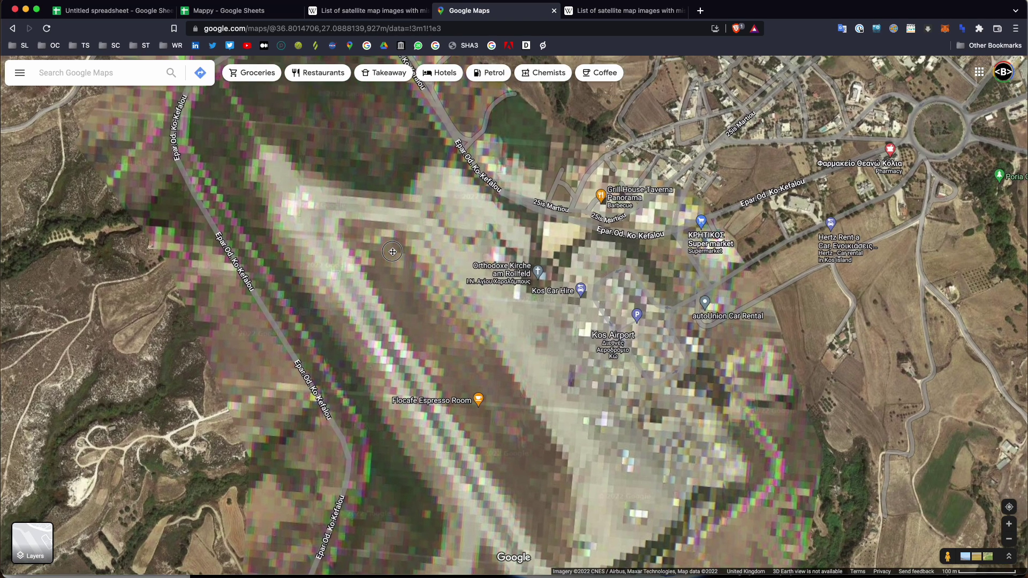
- Scroll the Wikipedia article's Antarctica, Asia and Europe coordinate tables, then return to the blank spreadsheet
key("ctrl+Tab")
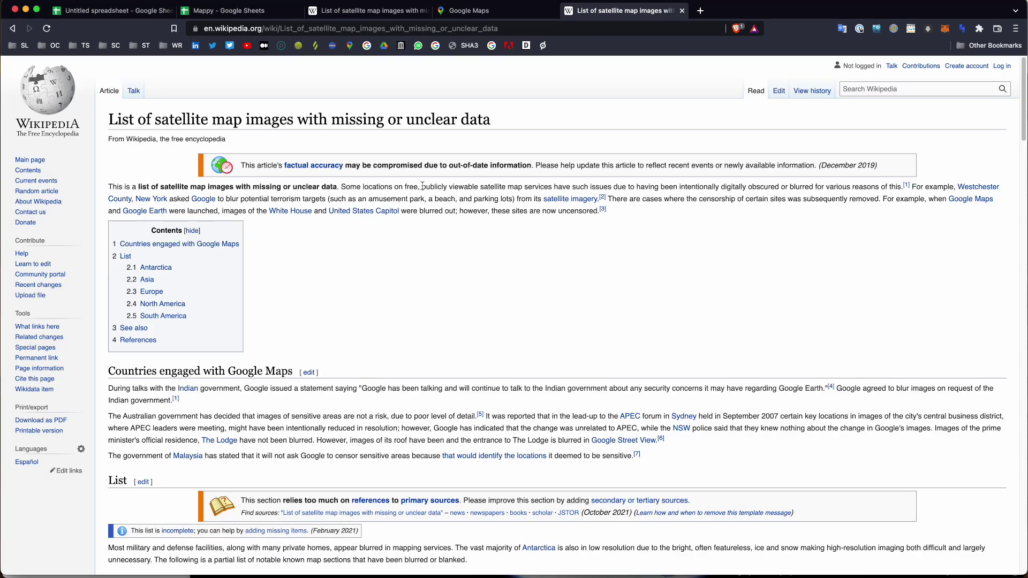
scroll(484, 188, "down", 9)
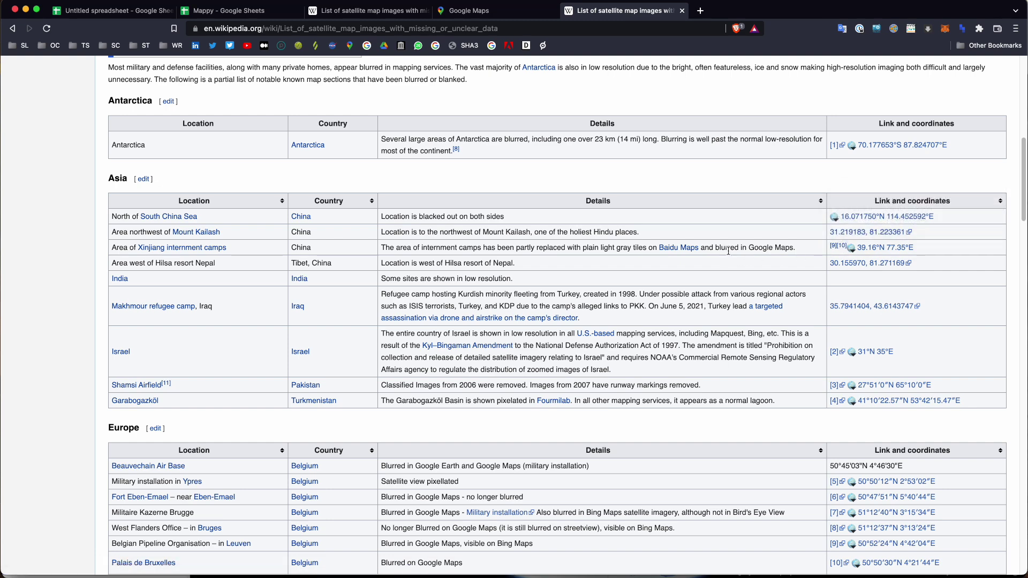
scroll(728, 250, "down", 2)
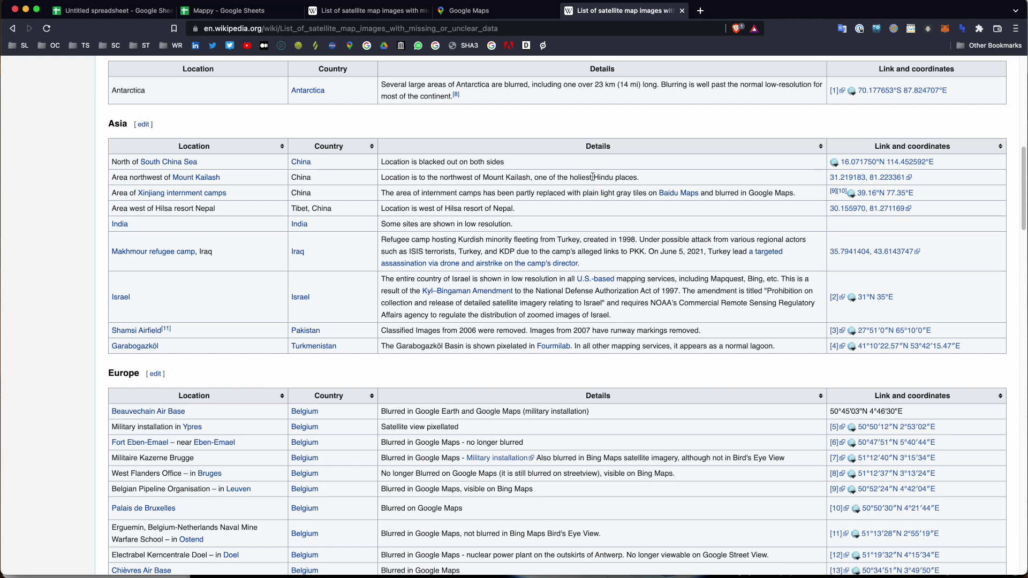
left_click(106, 10)
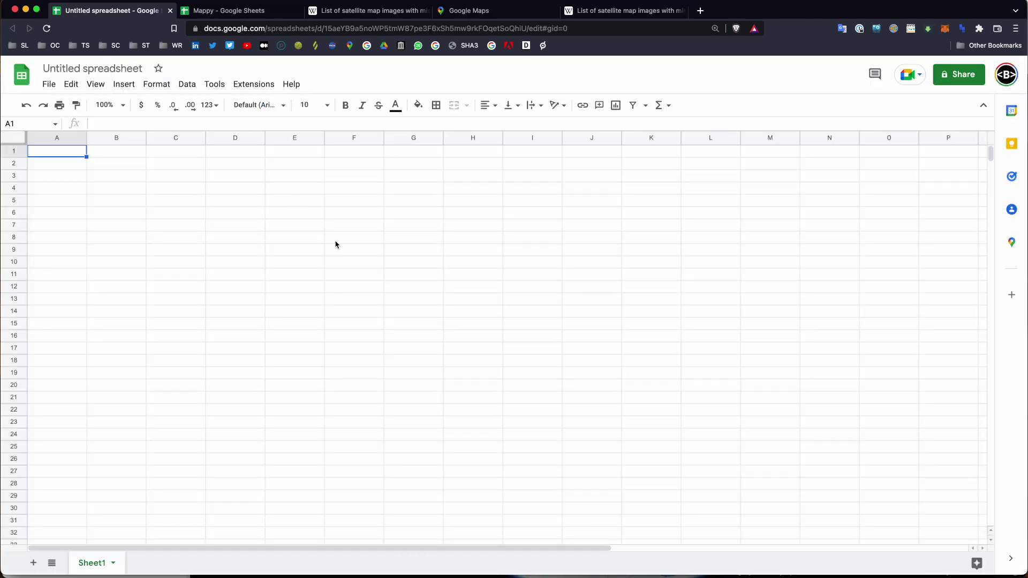
- Copy the Wikipedia list's URL and start an =IMPORT formula in cell A1
left_click(621, 10)
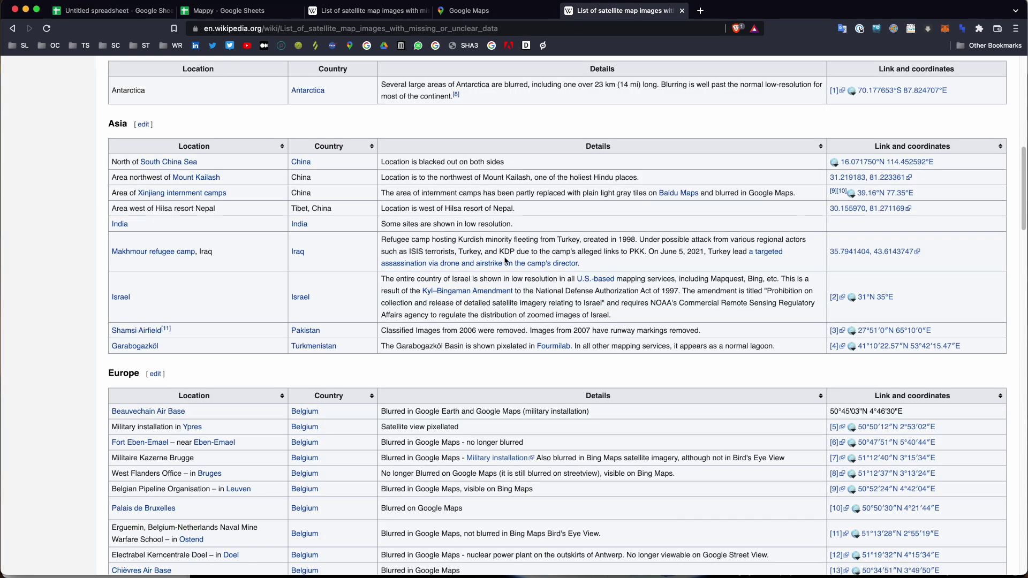
left_click(111, 12)
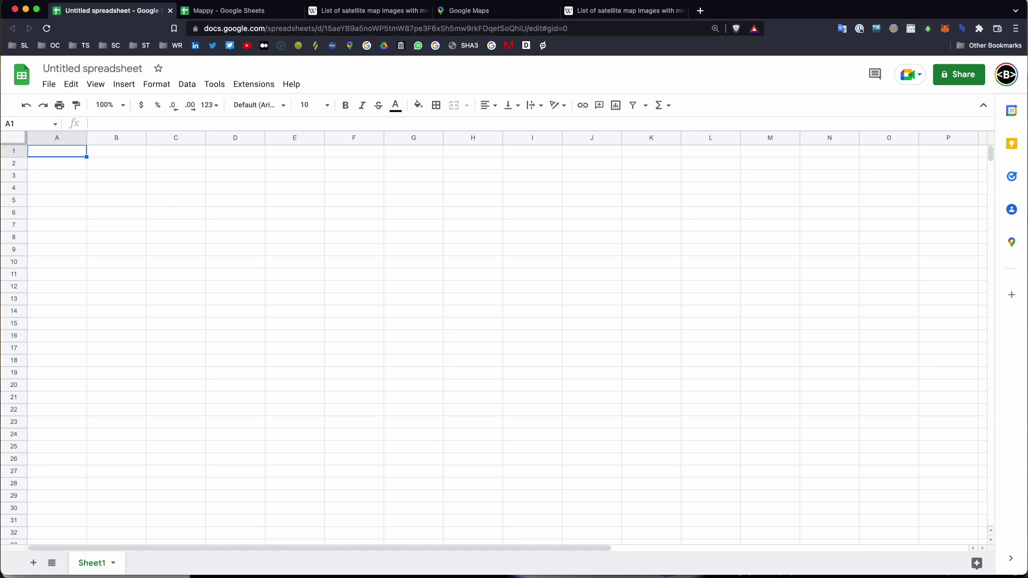
left_click(617, 15)
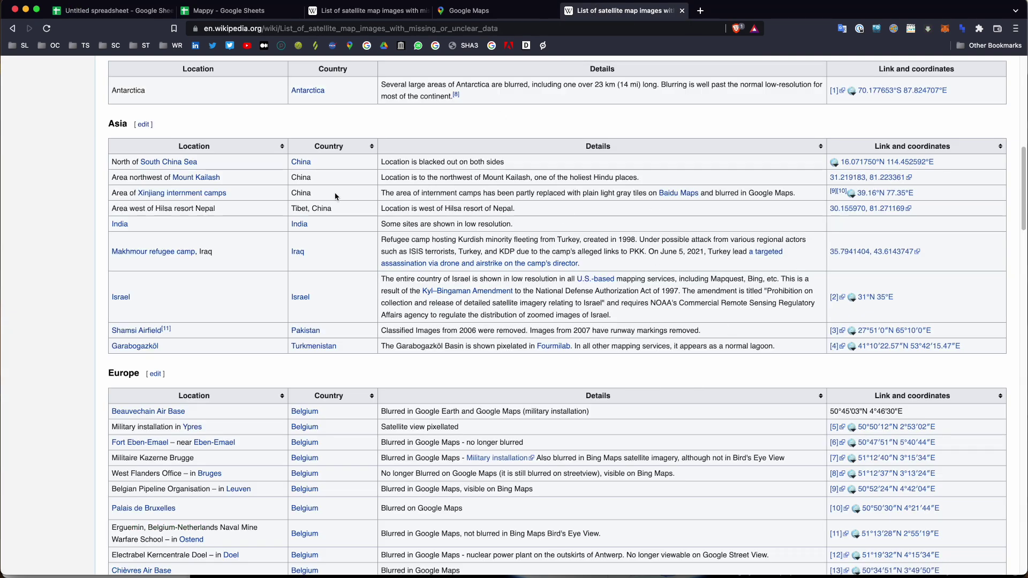
left_click(326, 27)
key("super+c")
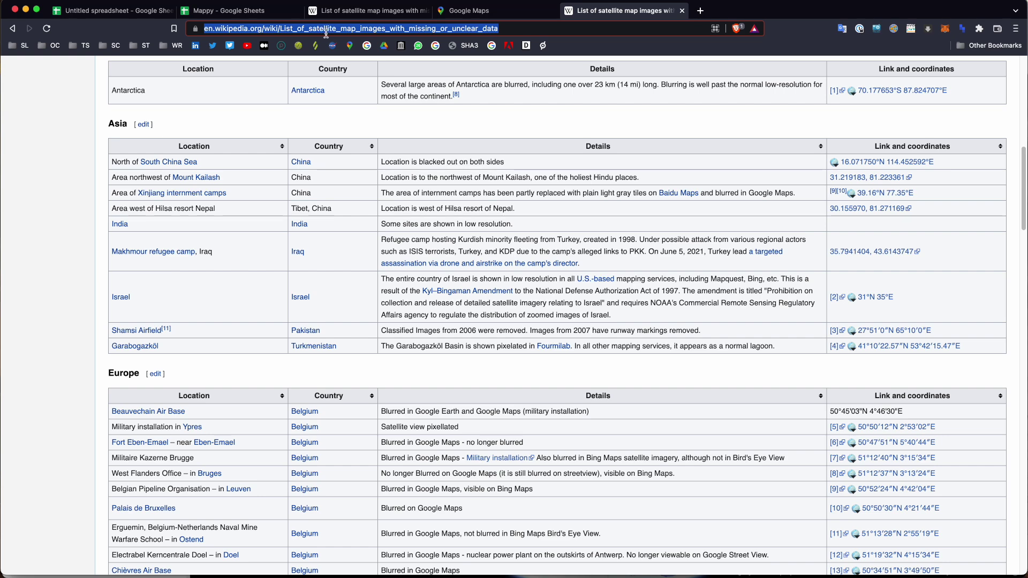
left_click(111, 10)
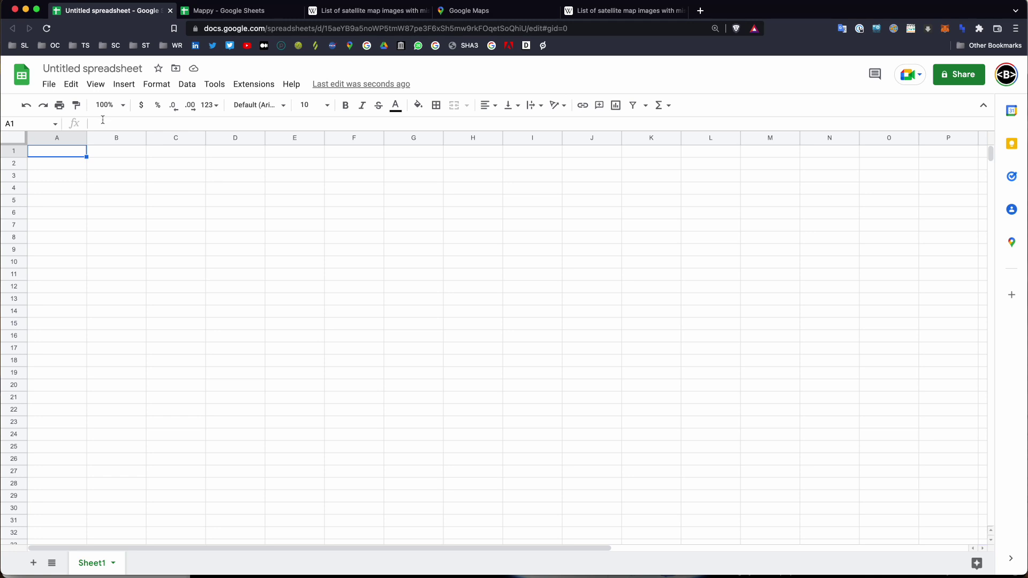
type("=")
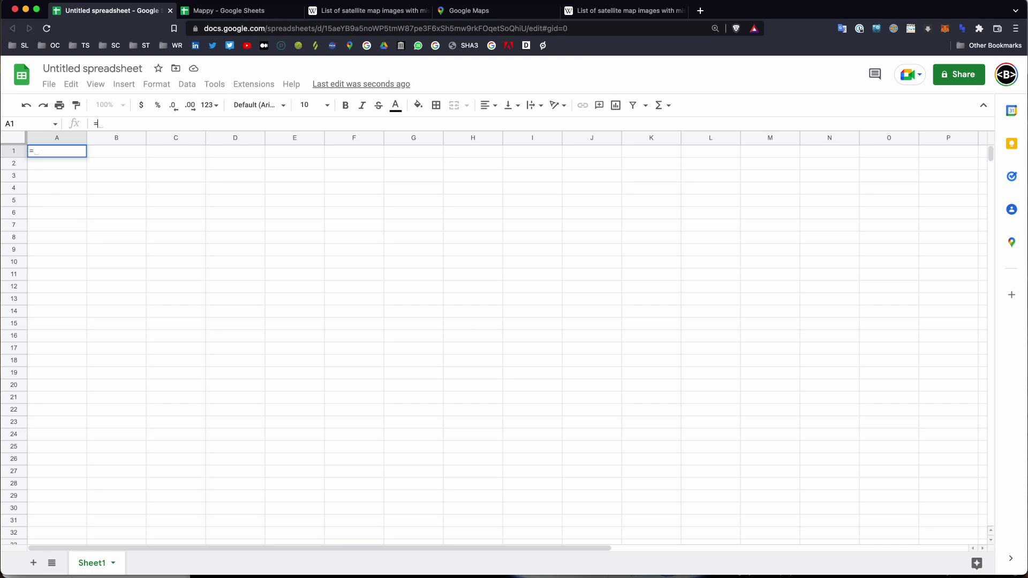
type("IMPORT")
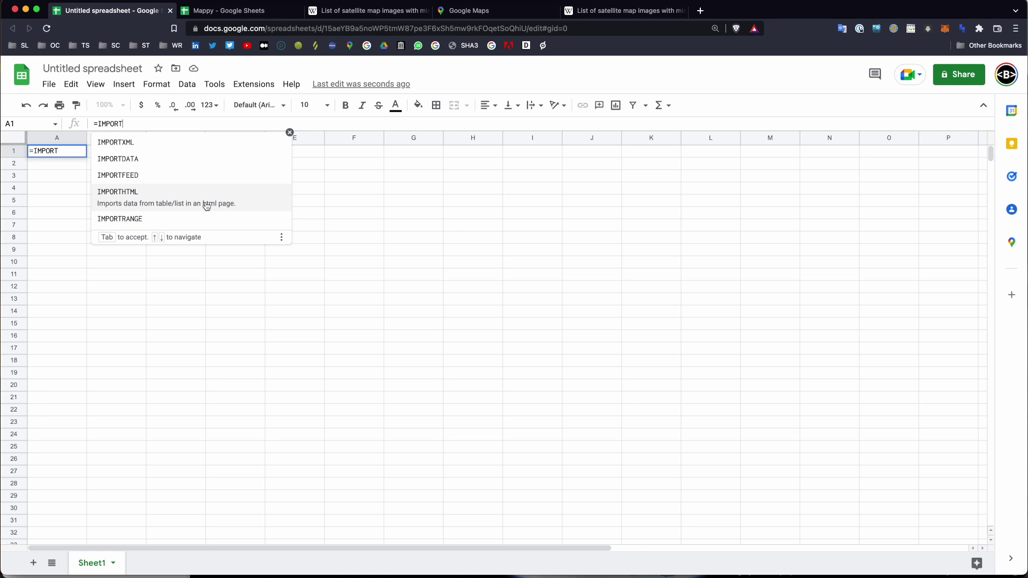
- Complete A1 as =IMPORTHTML with the pasted Wikipedia URL, "table" and index 0
left_click(206, 206)
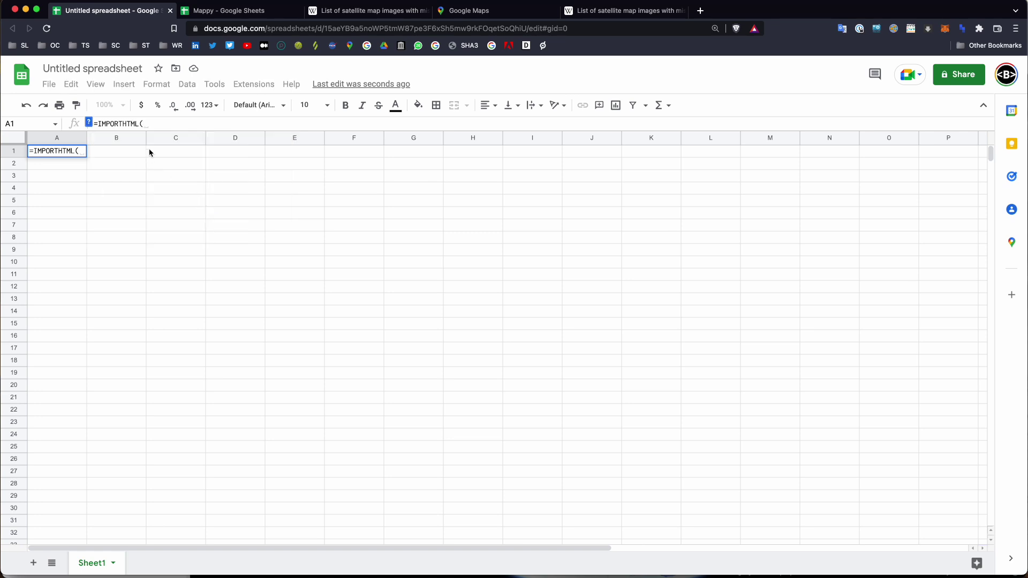
type("\"")
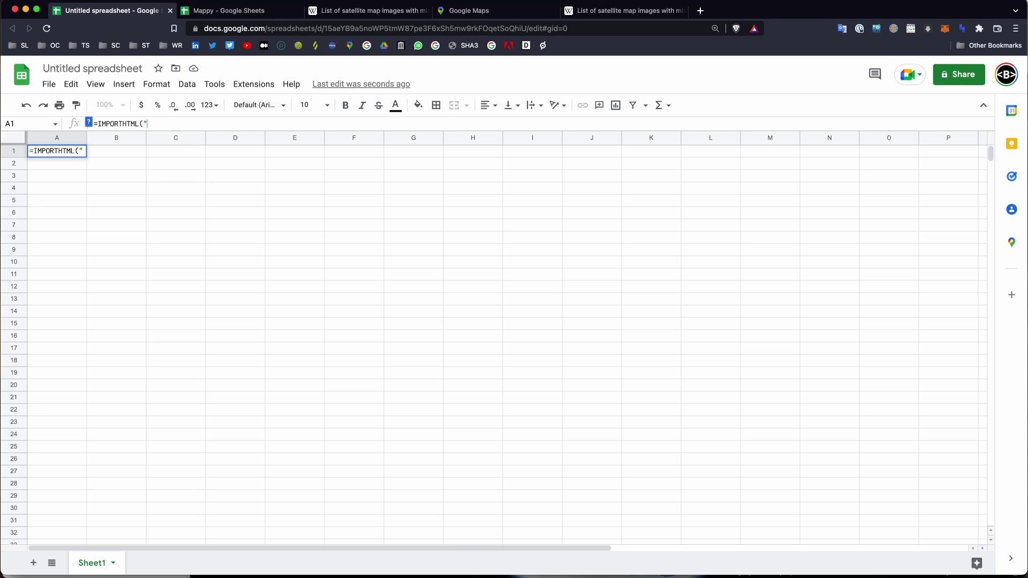
key("super+v")
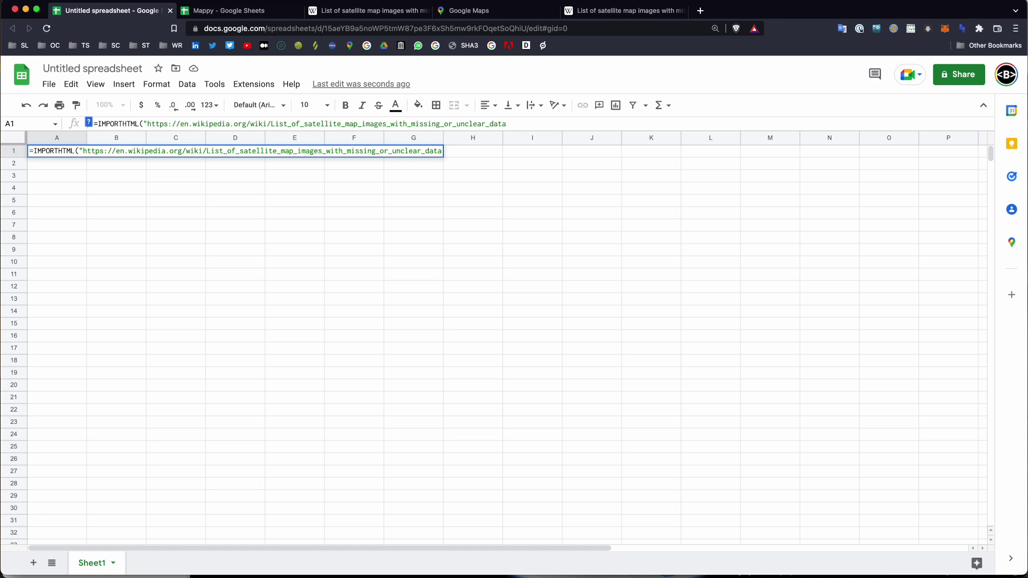
type("\"")
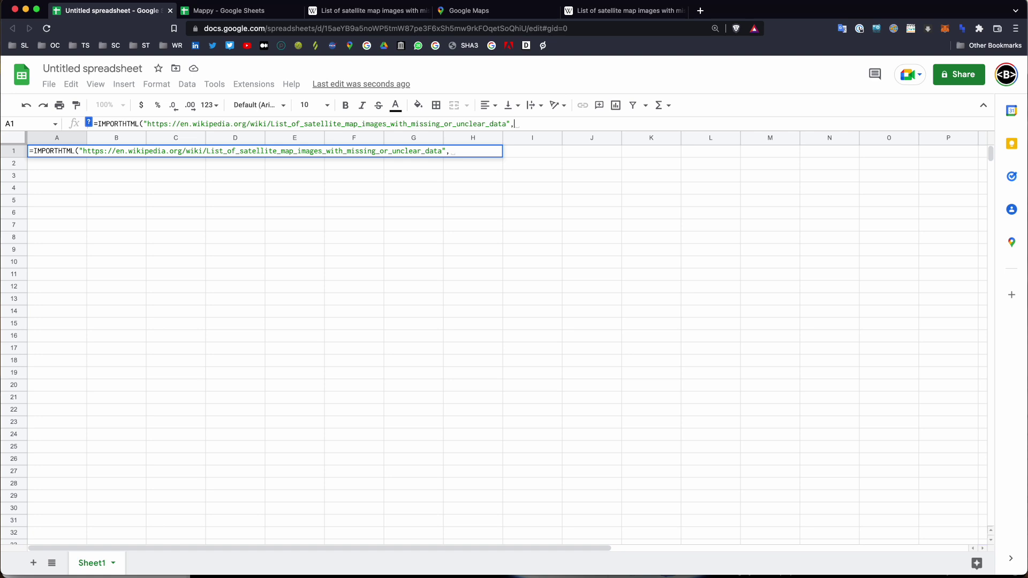
type(",tab")
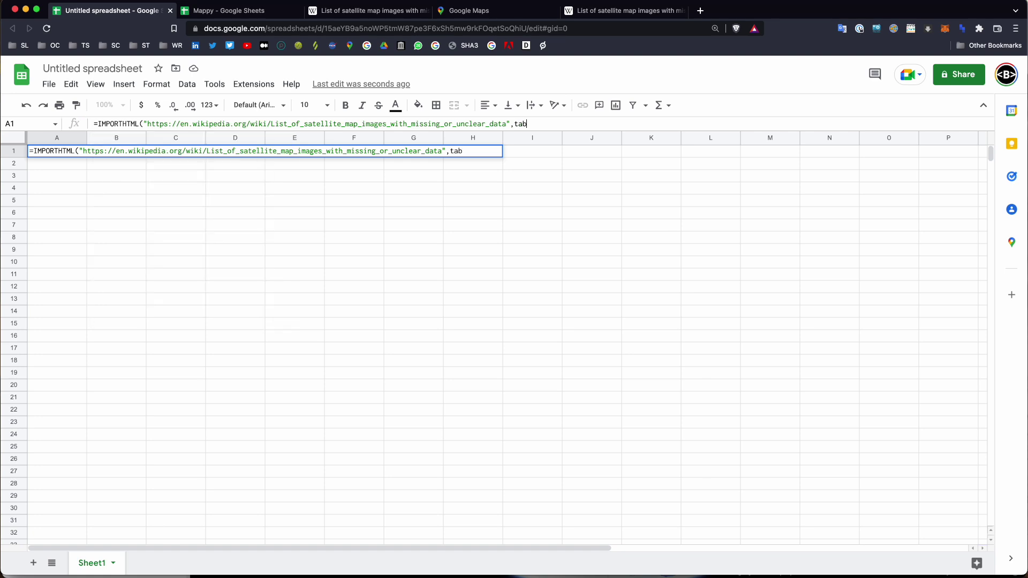
key("BackSpace")
key("BackSpace")
key("BackSpace")
type("\"table\",0)")
key("Return")
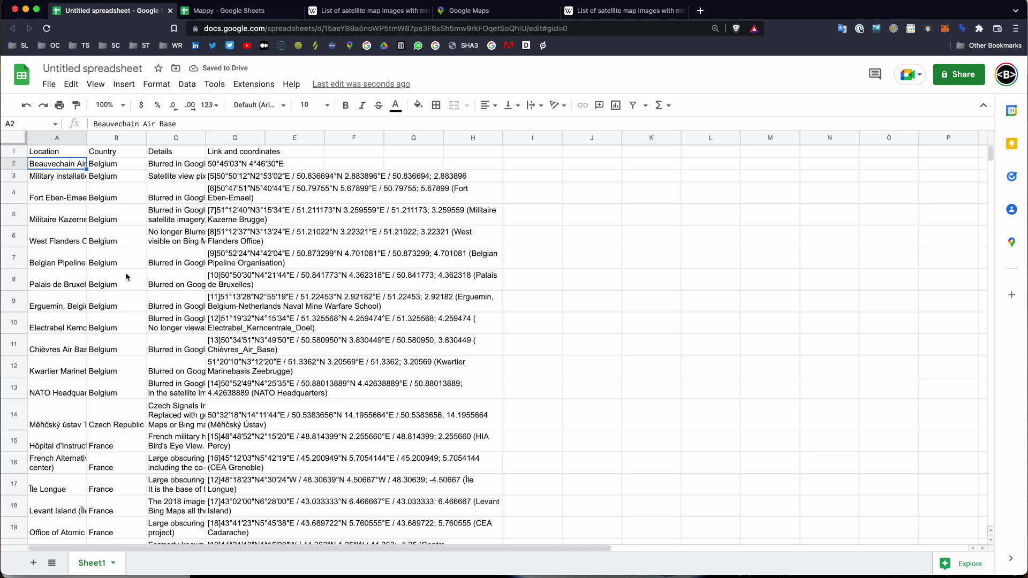
left_click(370, 17)
scroll(305, 190, "down", 6)
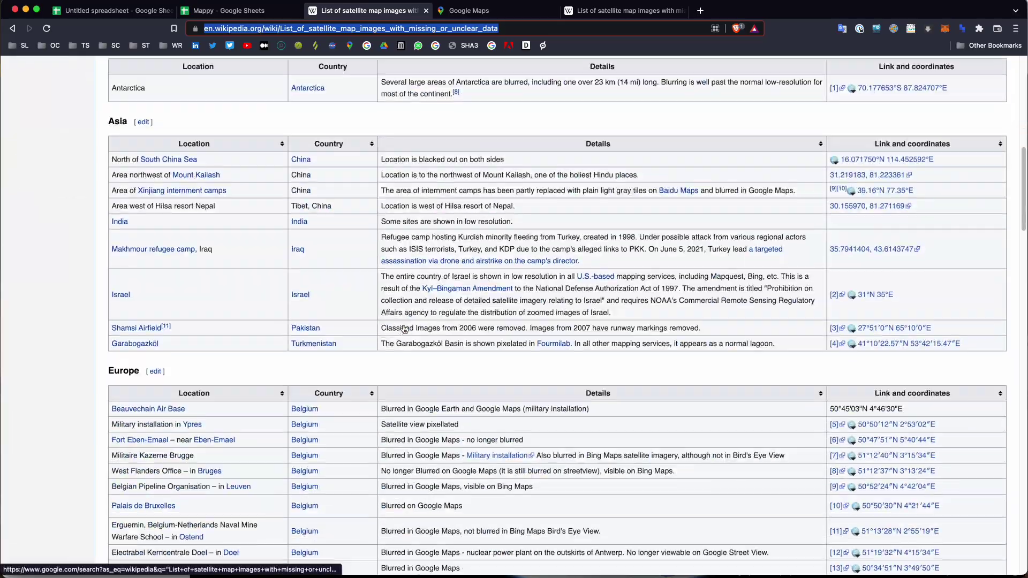
scroll(399, 283, "down", 15)
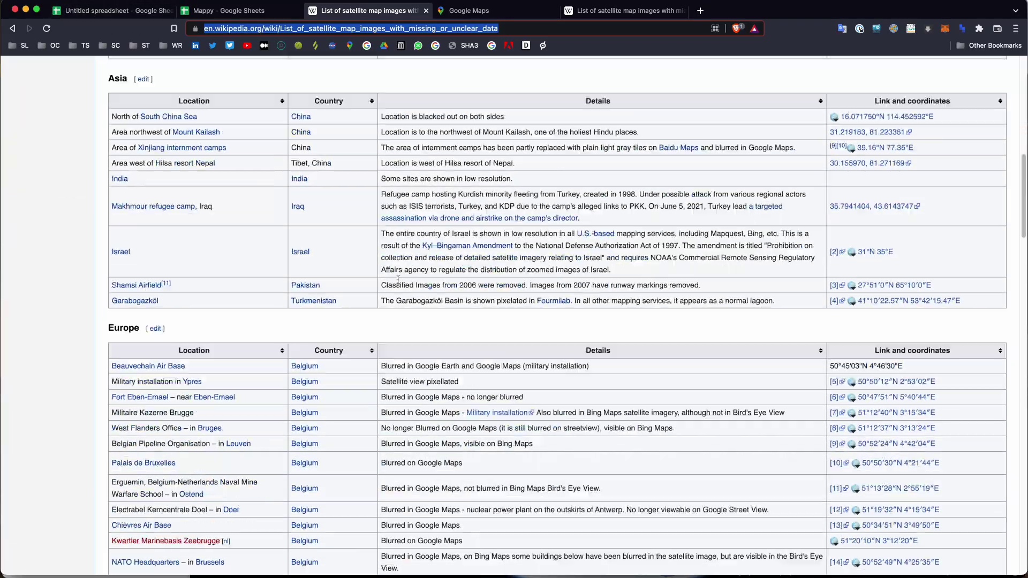
scroll(399, 283, "down", 10)
scroll(399, 284, "up", 20)
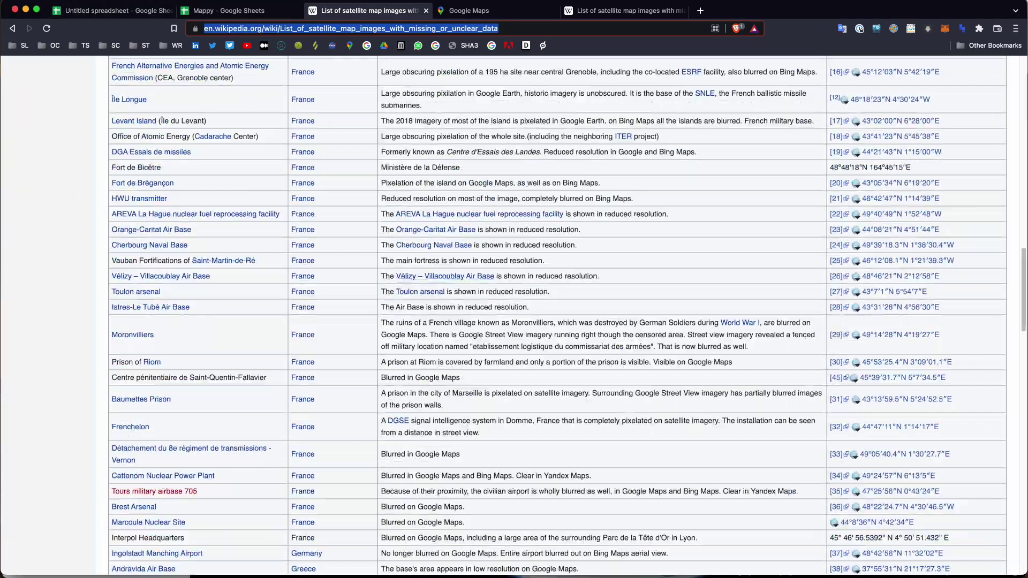
left_click(146, 16)
scroll(213, 252, "down", 15)
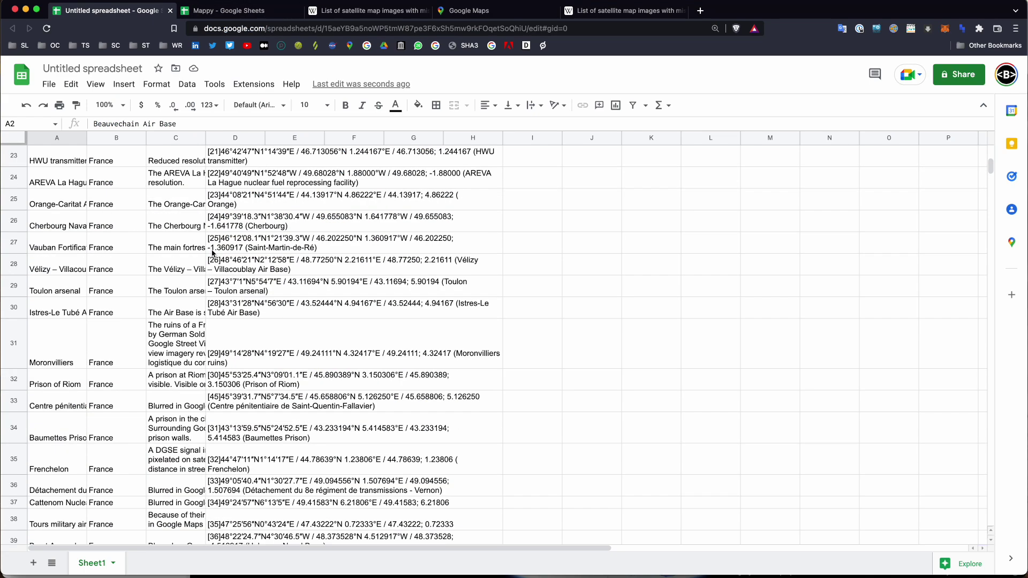
scroll(213, 253, "up", 15)
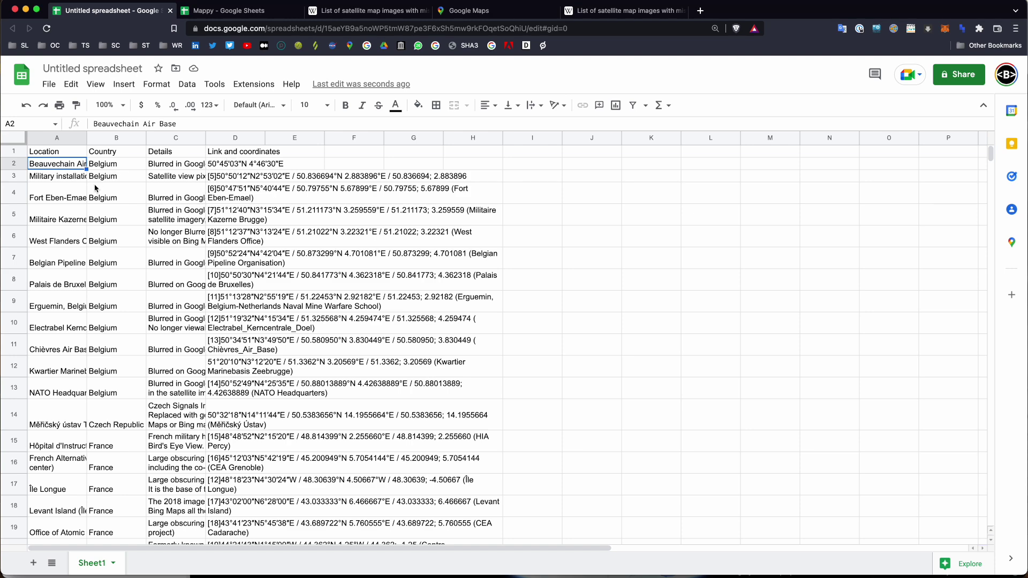
left_click(369, 11)
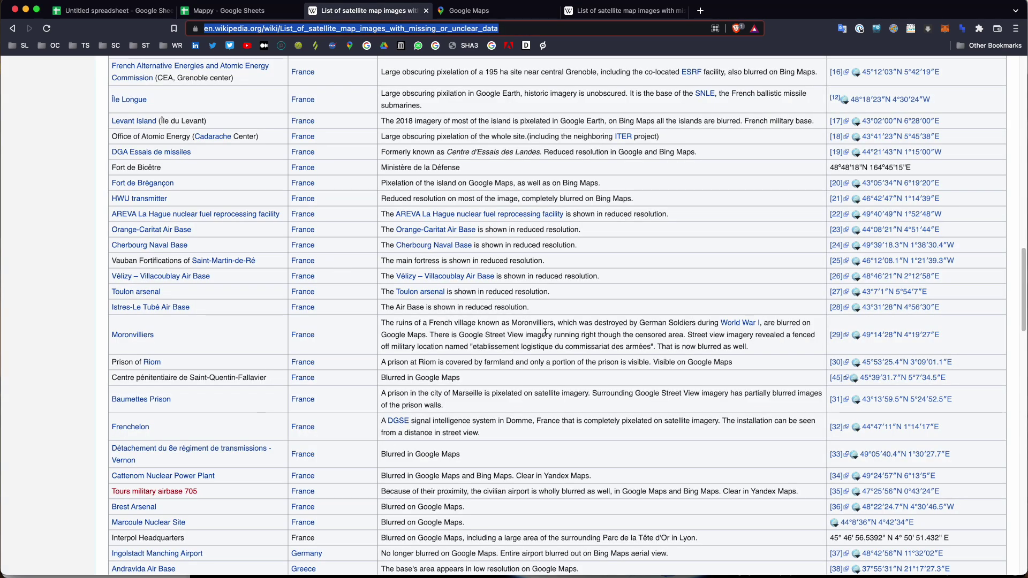
left_click(116, 12)
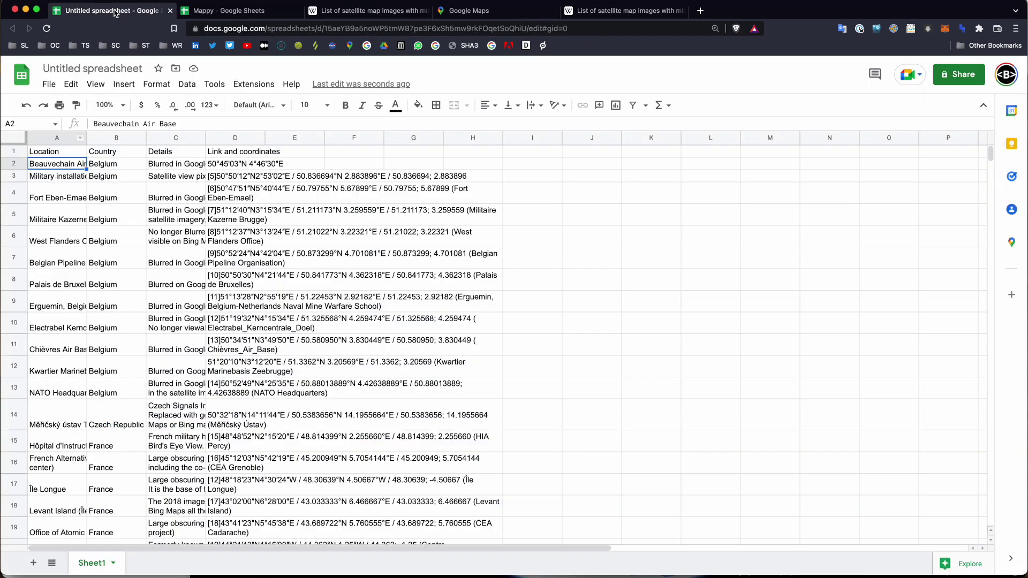
- Inspect the coordinates text in cells D2–D4 and select the whole Link and coordinates column D
left_click(226, 165)
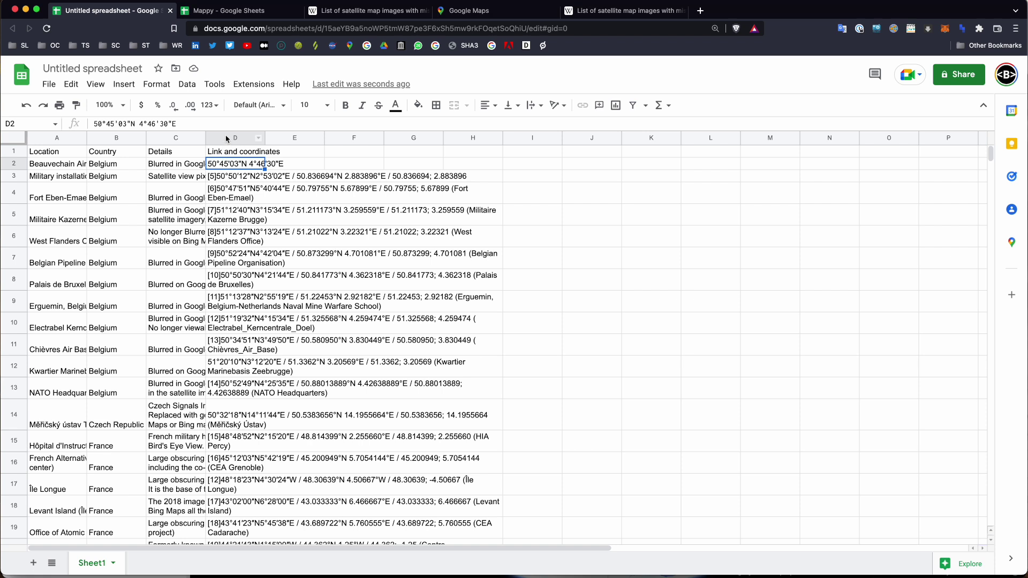
left_click(226, 138)
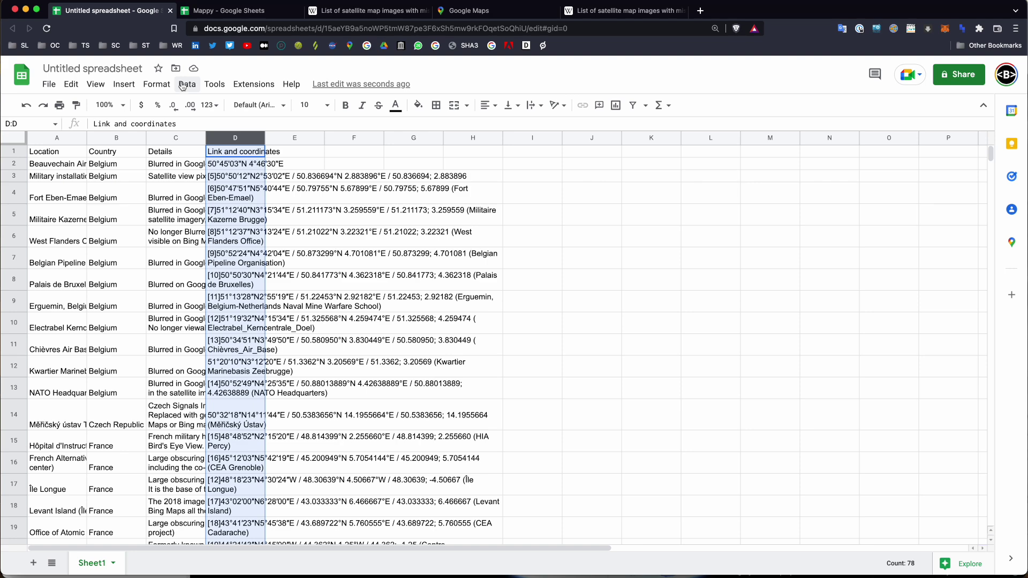
left_click(228, 176)
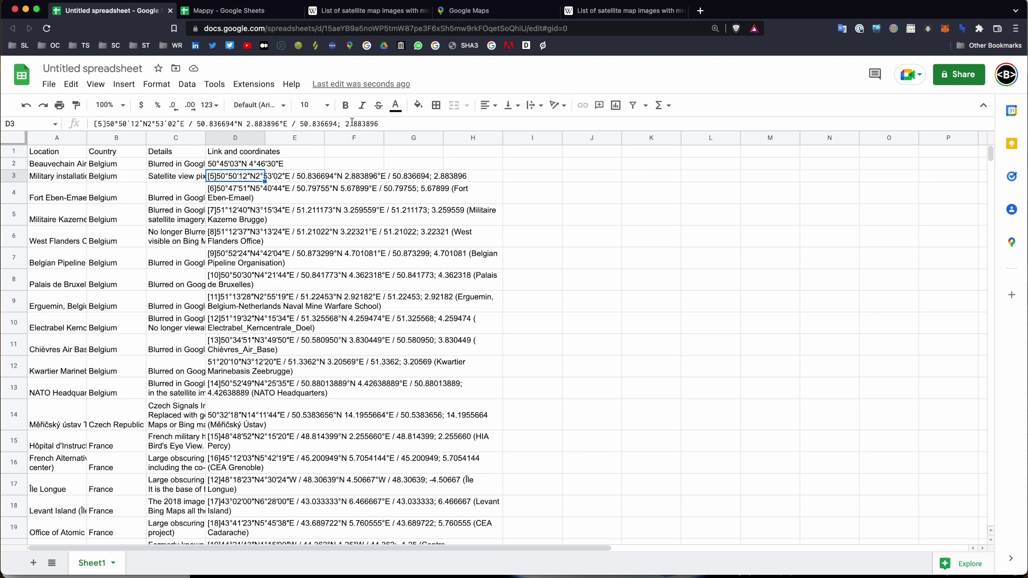
left_click(225, 194)
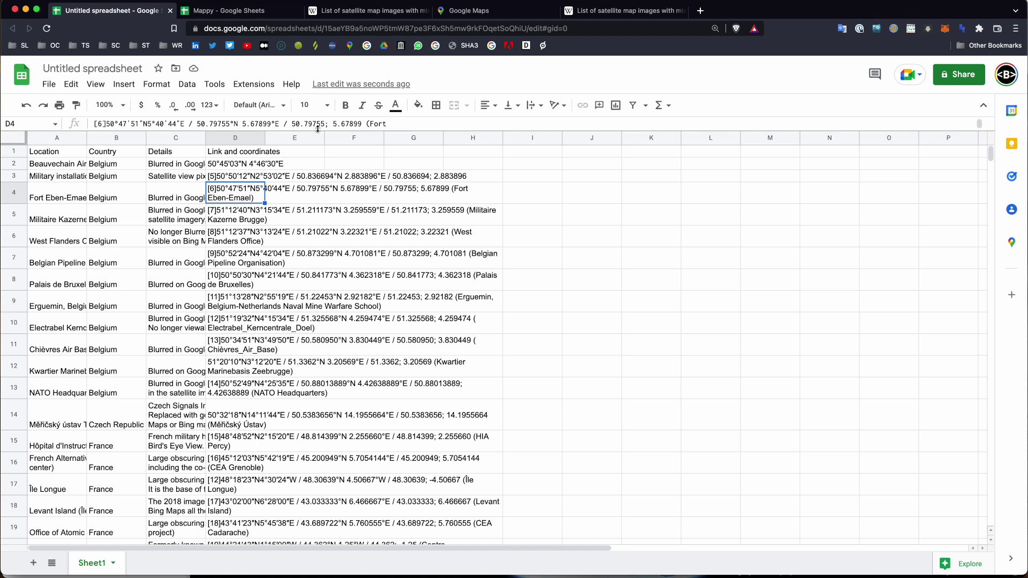
left_click(234, 139)
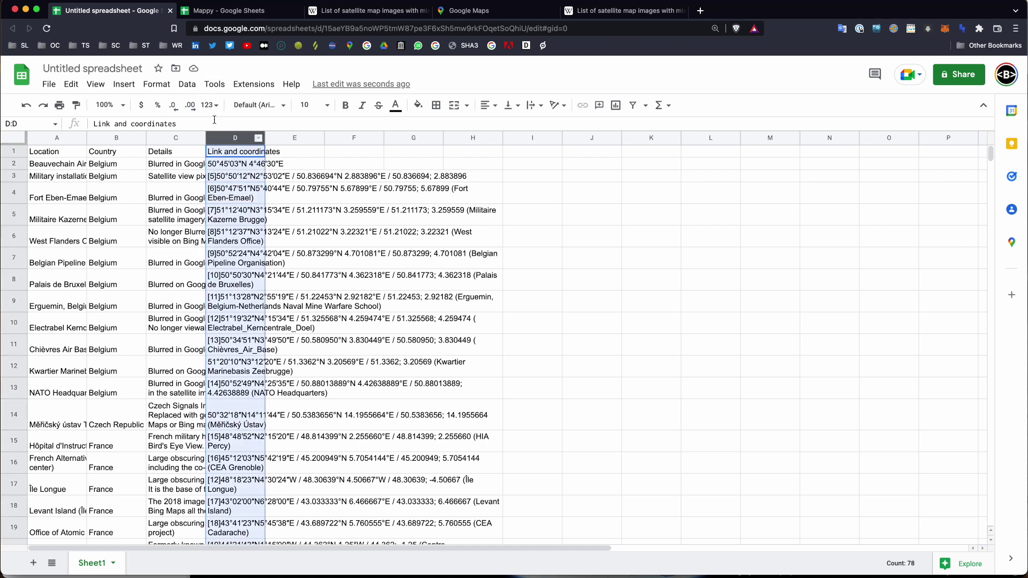
left_click(196, 87)
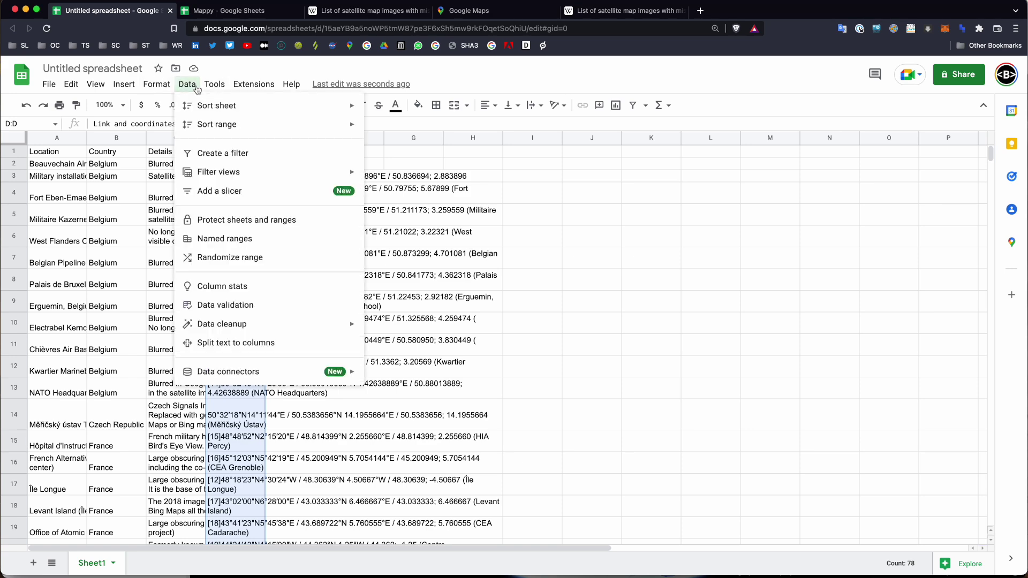
- Split column D's text to columns using the custom separator "/"
left_click(206, 342)
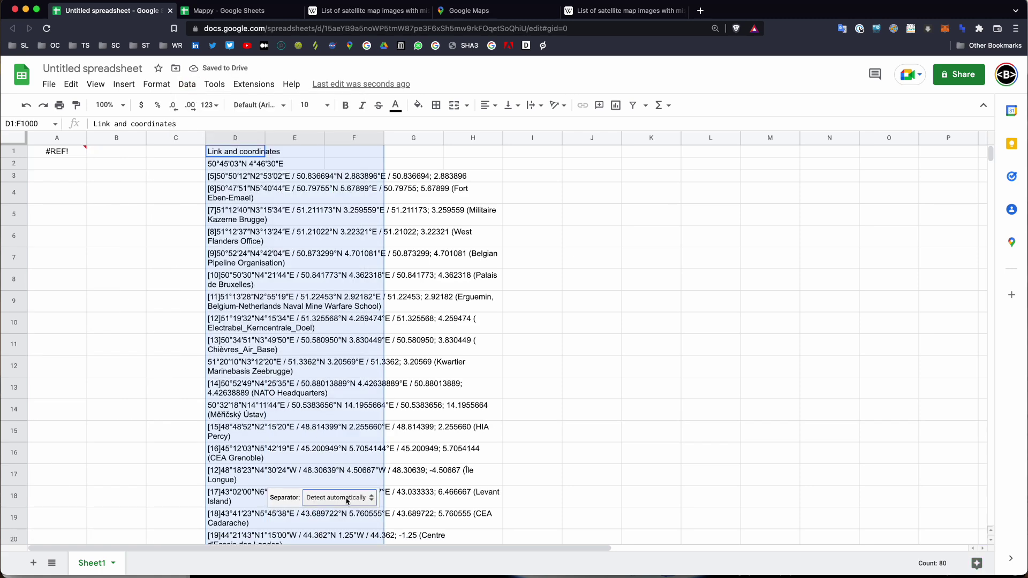
left_click(348, 498)
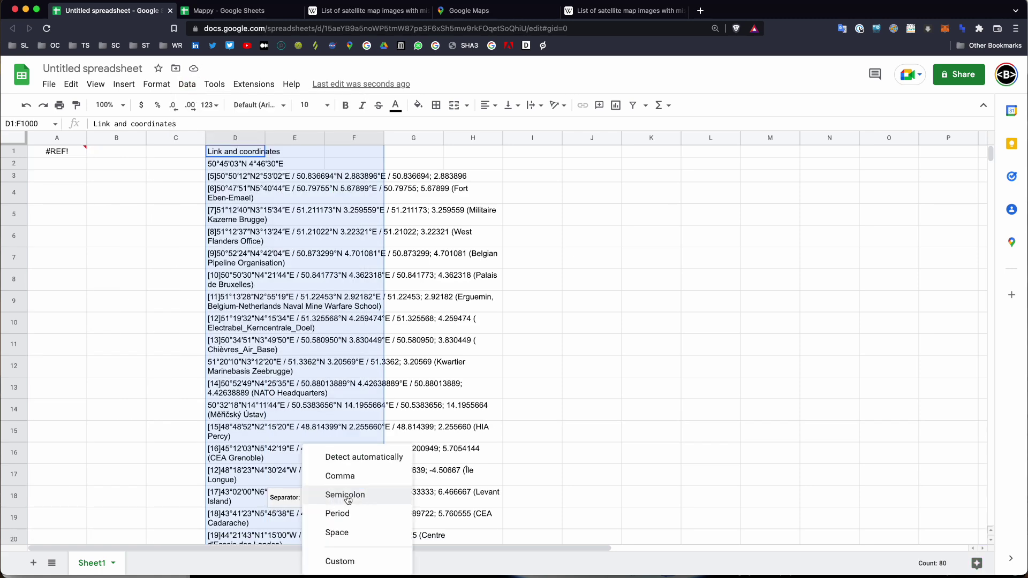
left_click(347, 561)
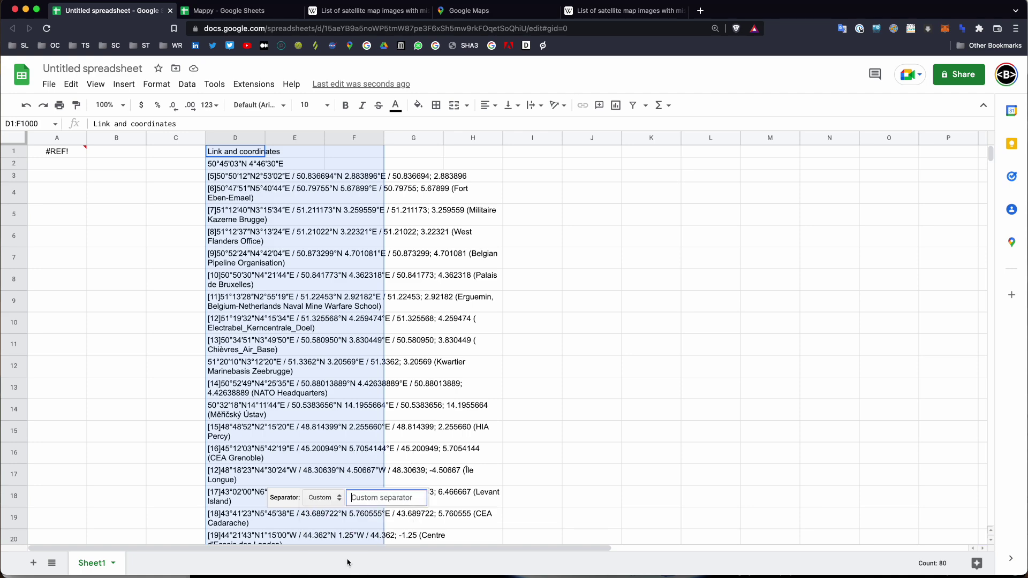
type("/")
- Check the split results in D2, E3–E10 and F3–F5, then select column E
left_click(230, 138)
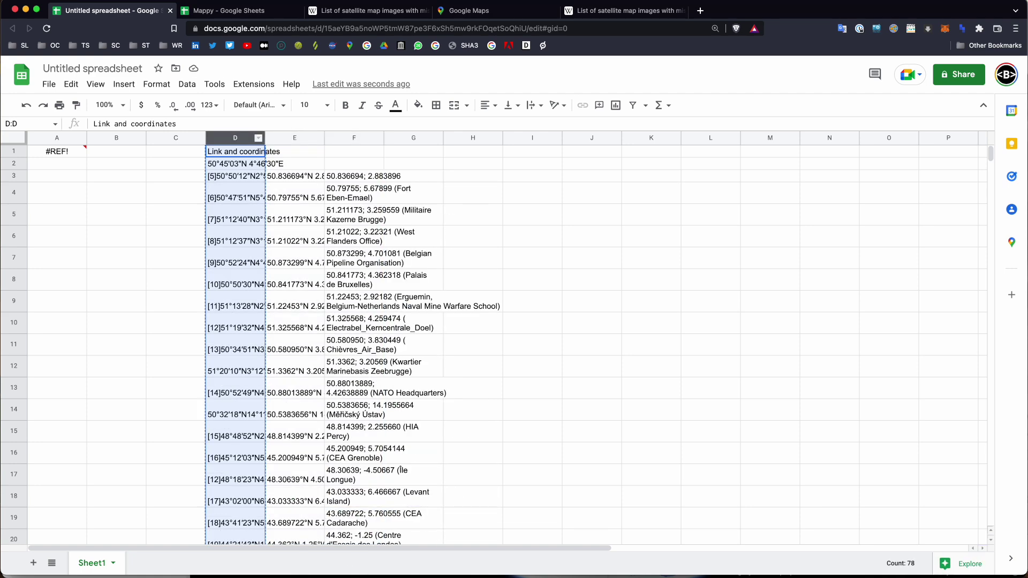
left_click(229, 165)
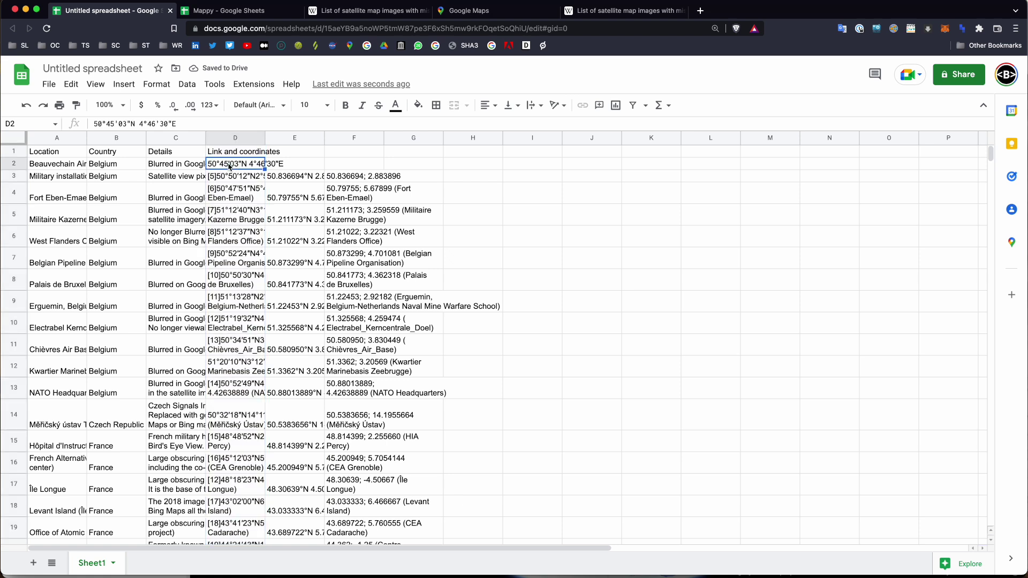
left_click(292, 176)
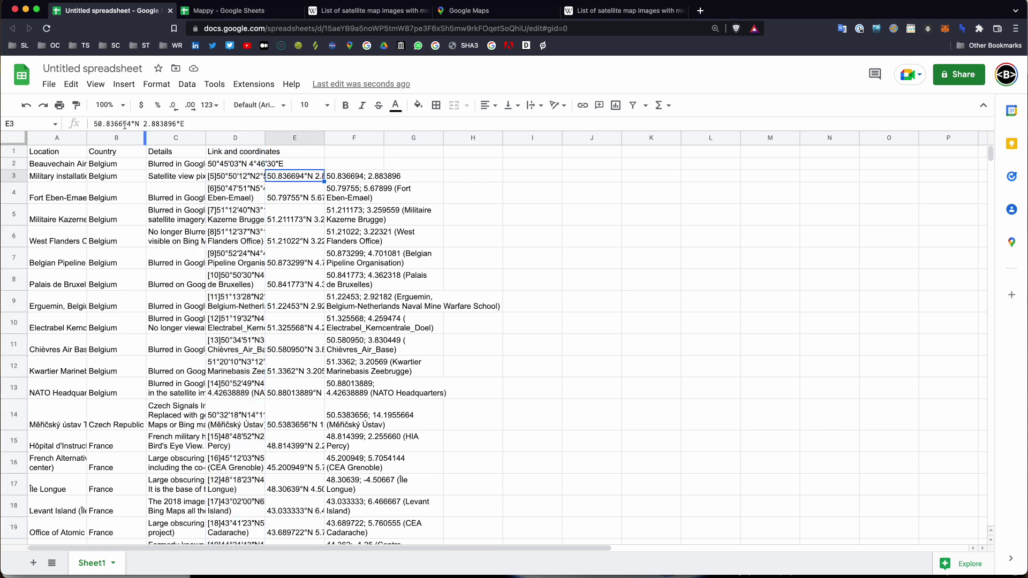
left_click(293, 202)
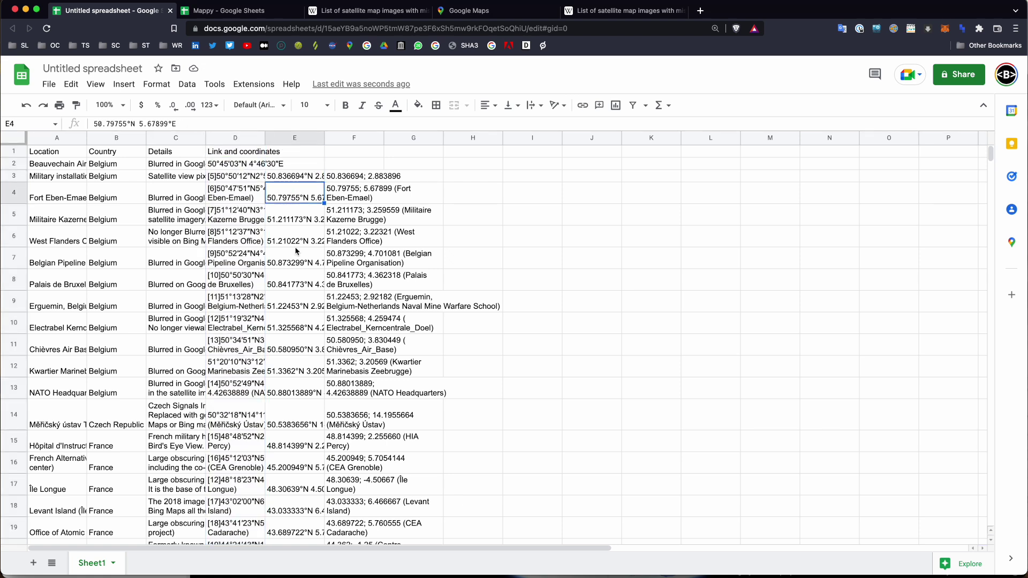
left_click(295, 216)
left_click(306, 323)
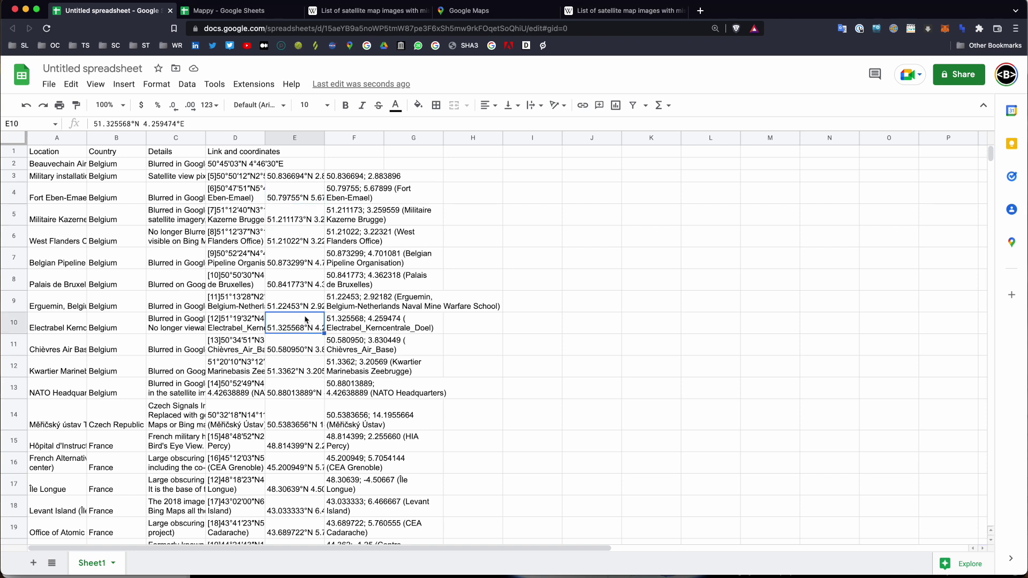
left_click(362, 181)
left_click(357, 191)
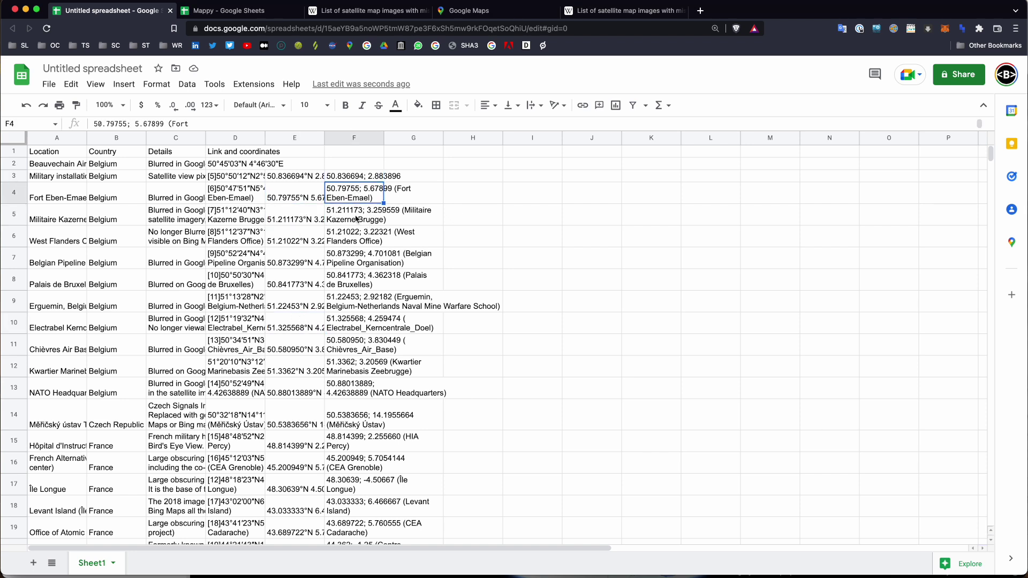
left_click(356, 219)
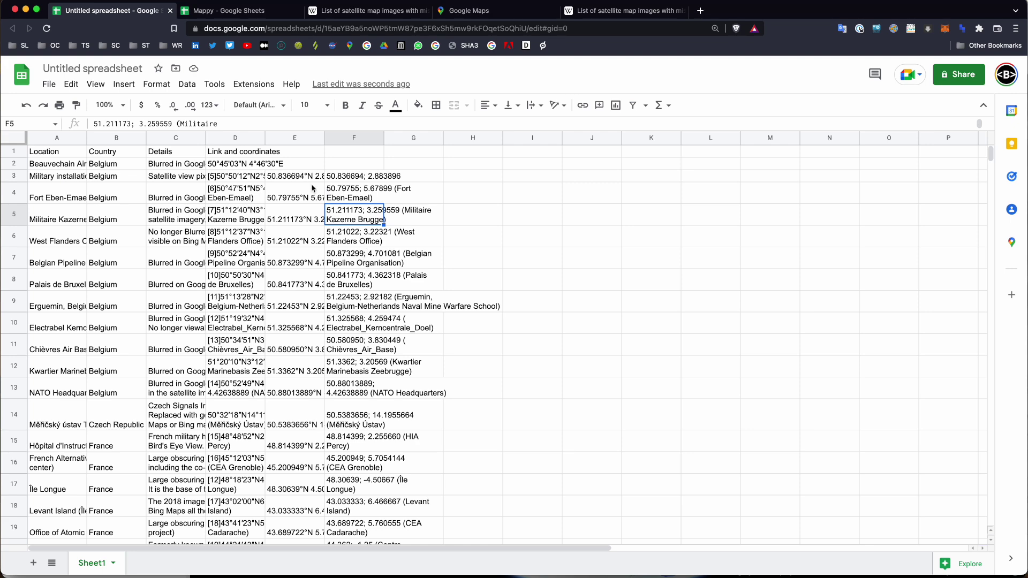
scroll(286, 214, "down", 5)
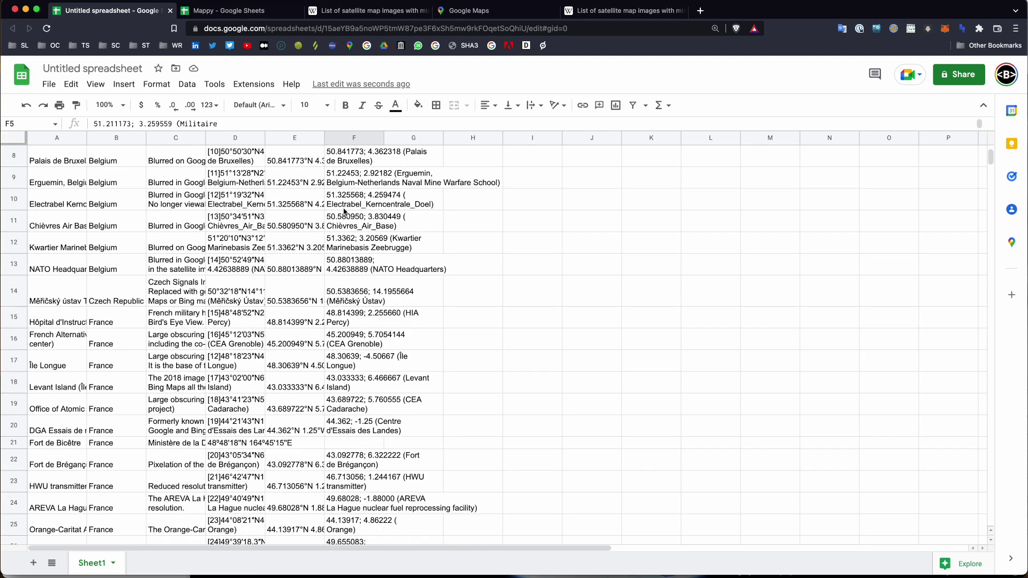
scroll(287, 214, "up", 5)
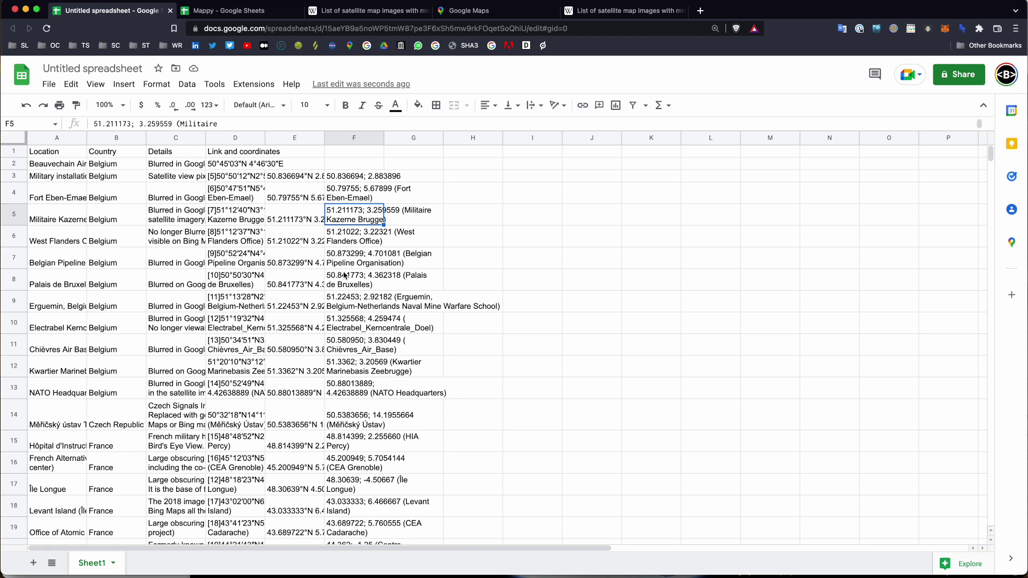
left_click(298, 138)
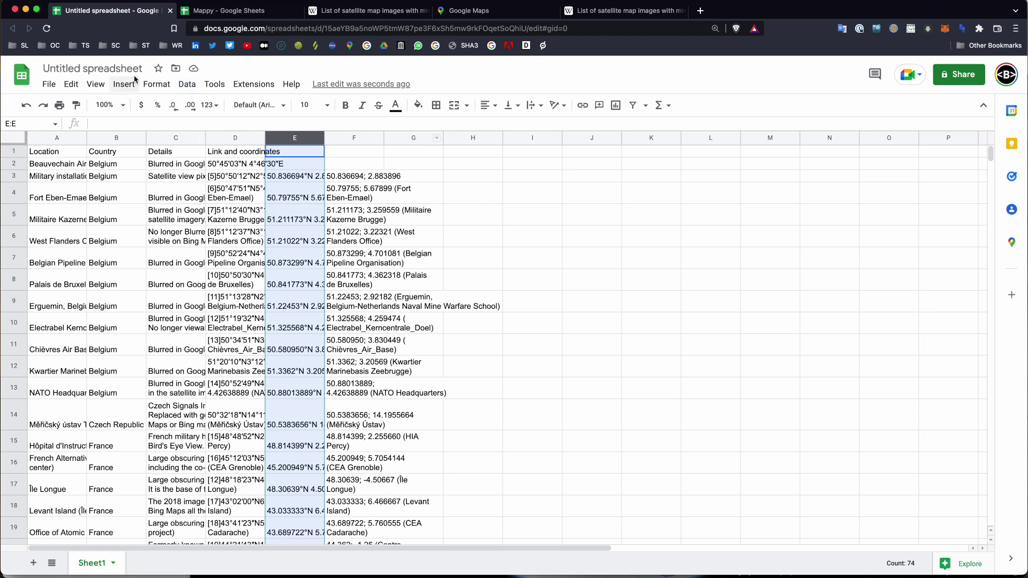
- Split column F on the Space separator so latitudes stay in F and longitudes go to G
left_click(186, 84)
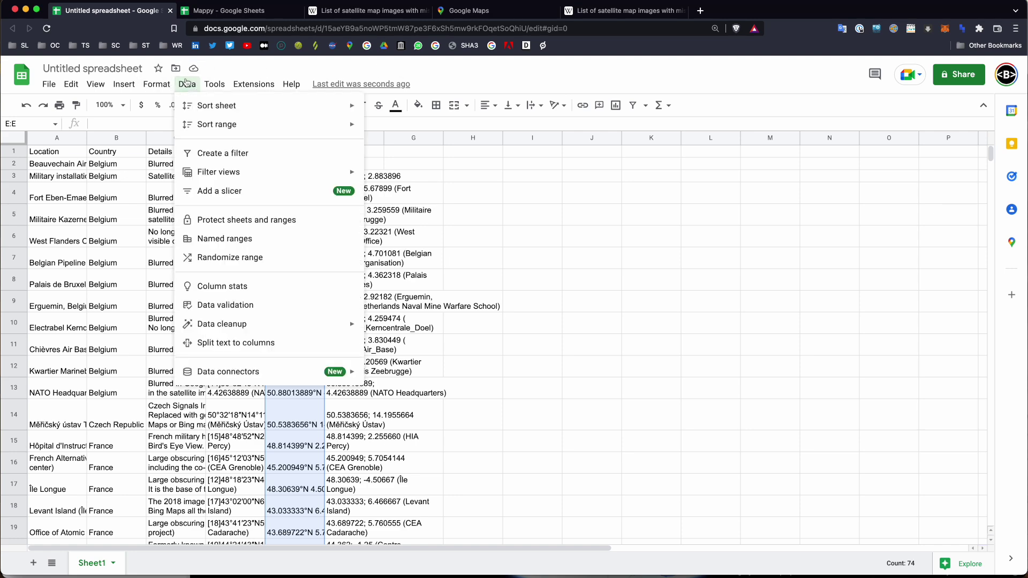
left_click(236, 343)
left_click(254, 188)
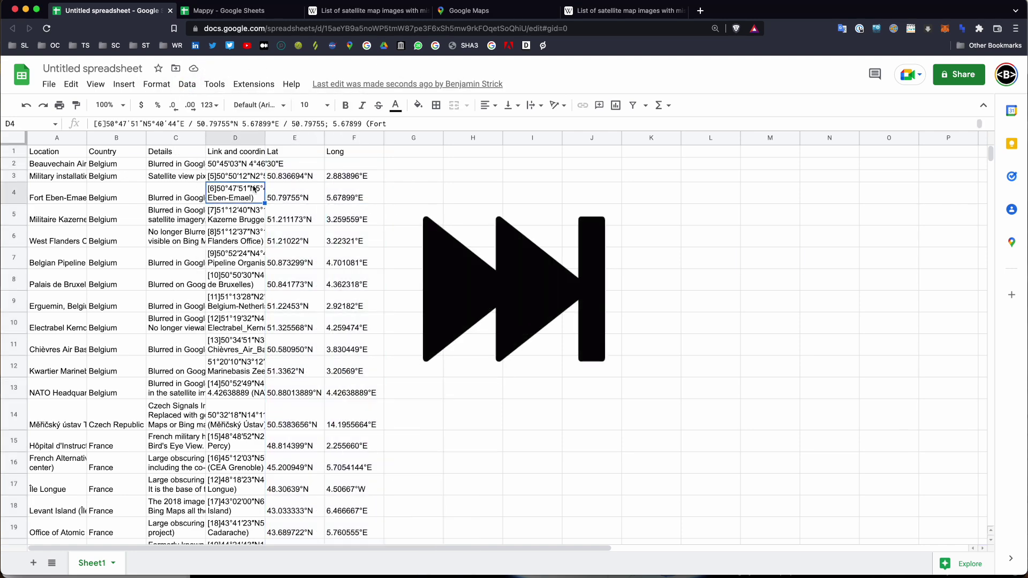
left_click(235, 138)
key("ctrl+z")
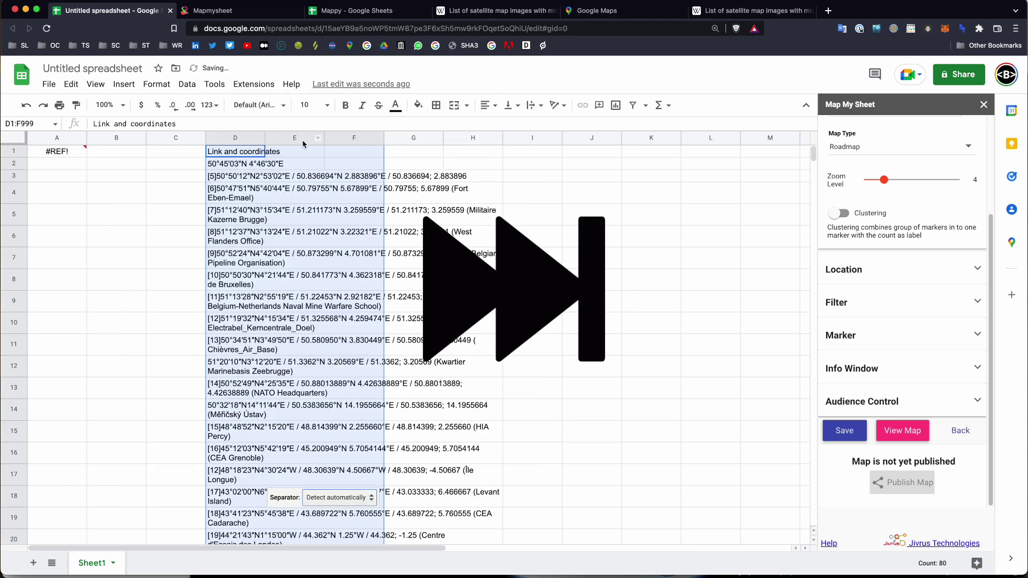
left_click(340, 498)
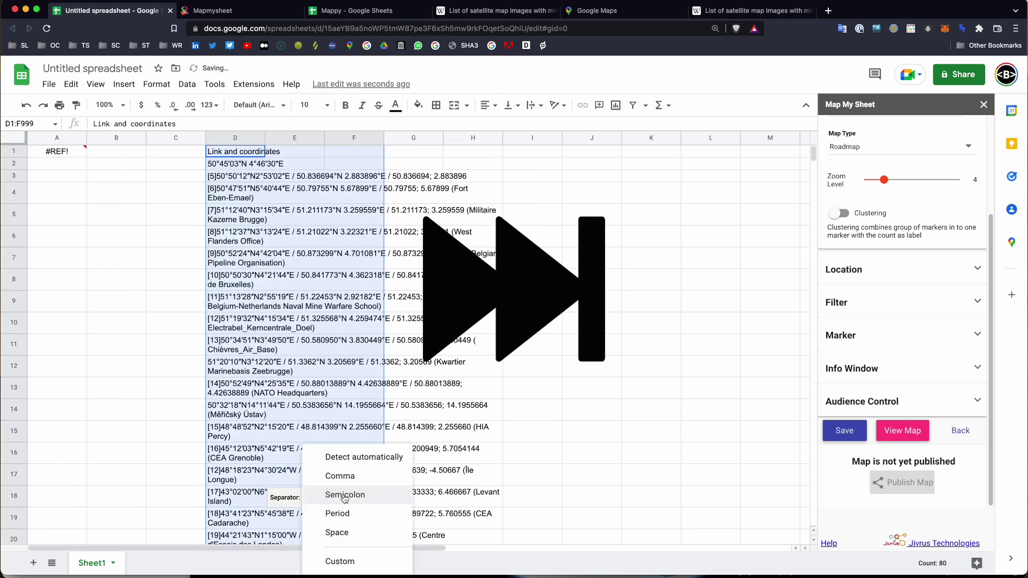
left_click(344, 494)
left_click(454, 528)
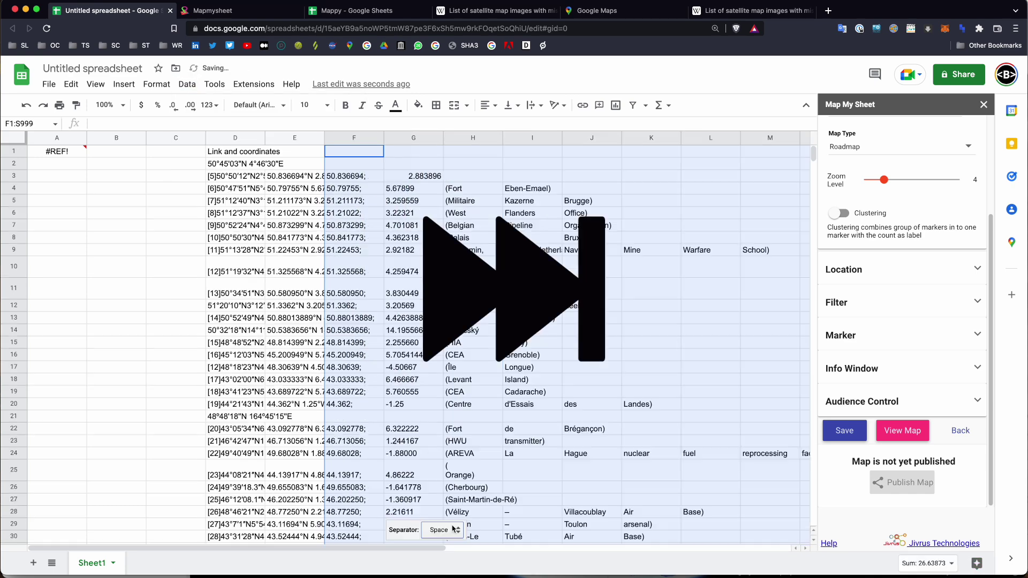
left_click(354, 152)
key("ctrl+z")
left_click(984, 105)
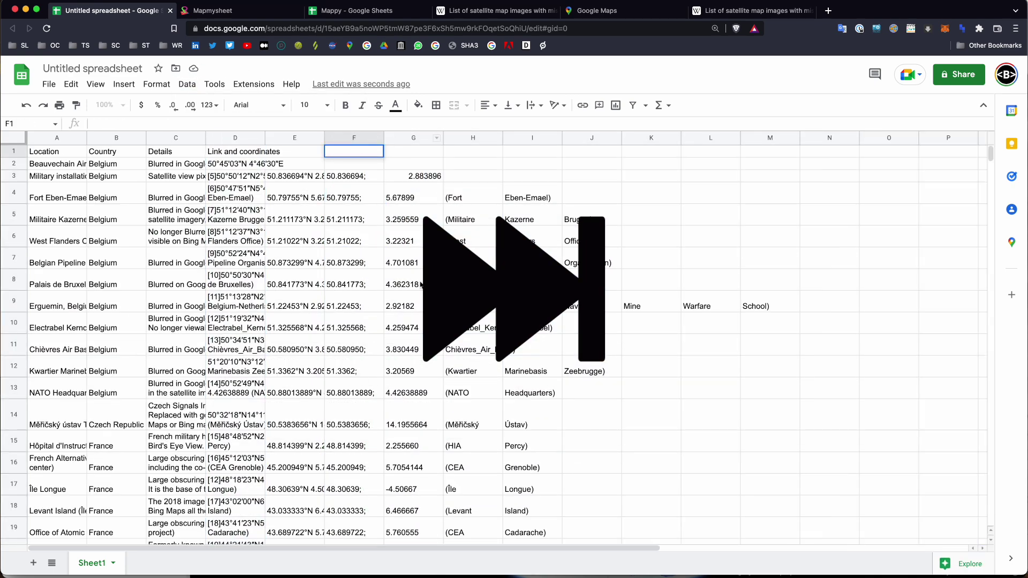
left_click(331, 156)
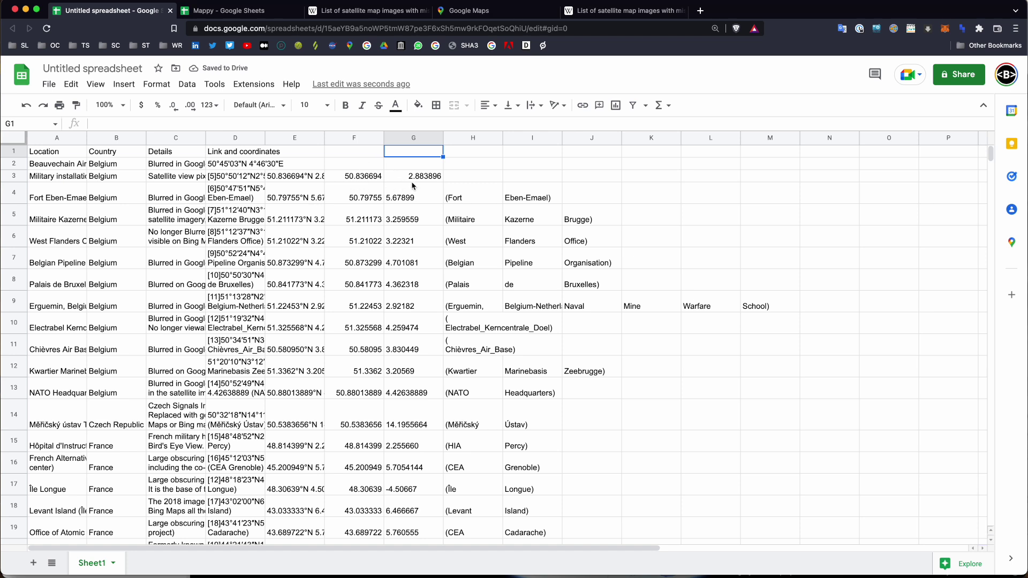
- Head column F 'Lat' and column G 'Lon', then bring up the Extensions menu
left_click(347, 153)
type("LAtt")
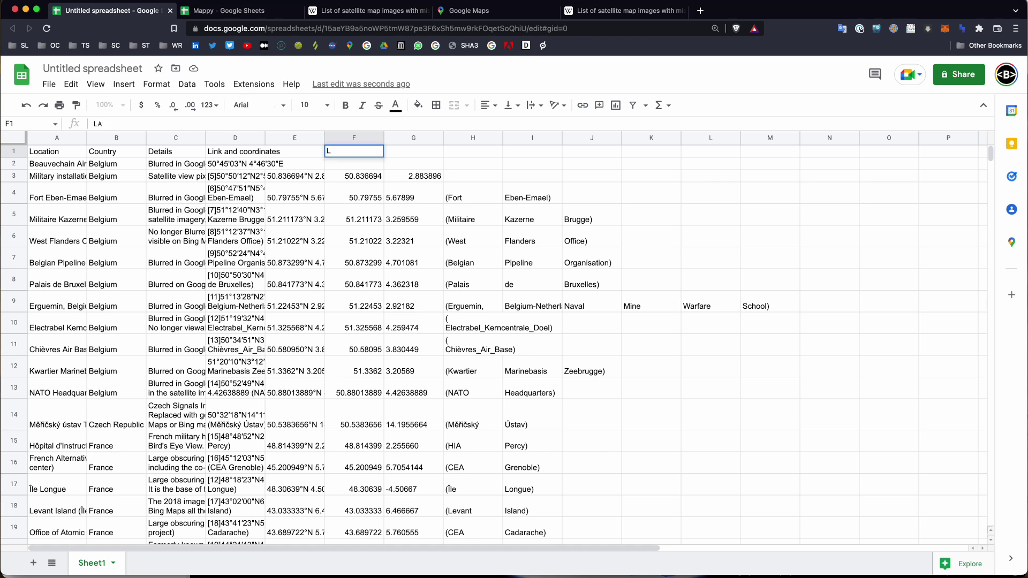
key("Tab")
type("Lon")
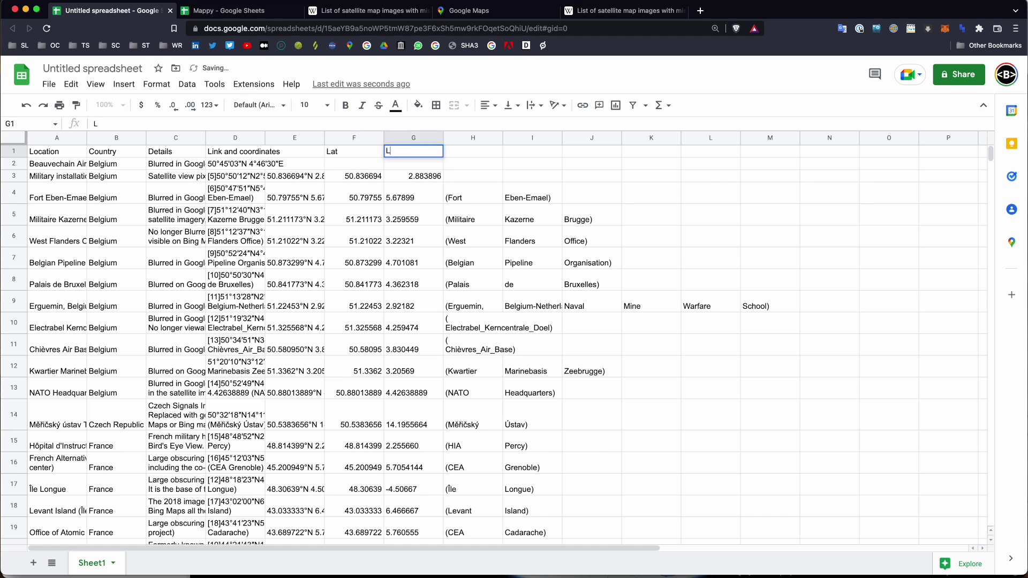
left_click(405, 195)
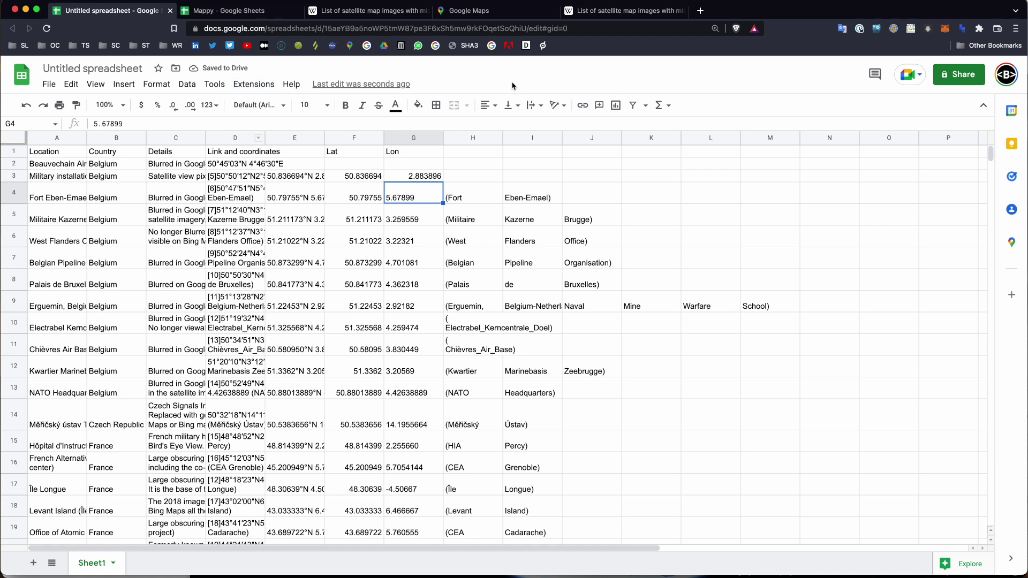
left_click(254, 85)
mouse_move(259, 109)
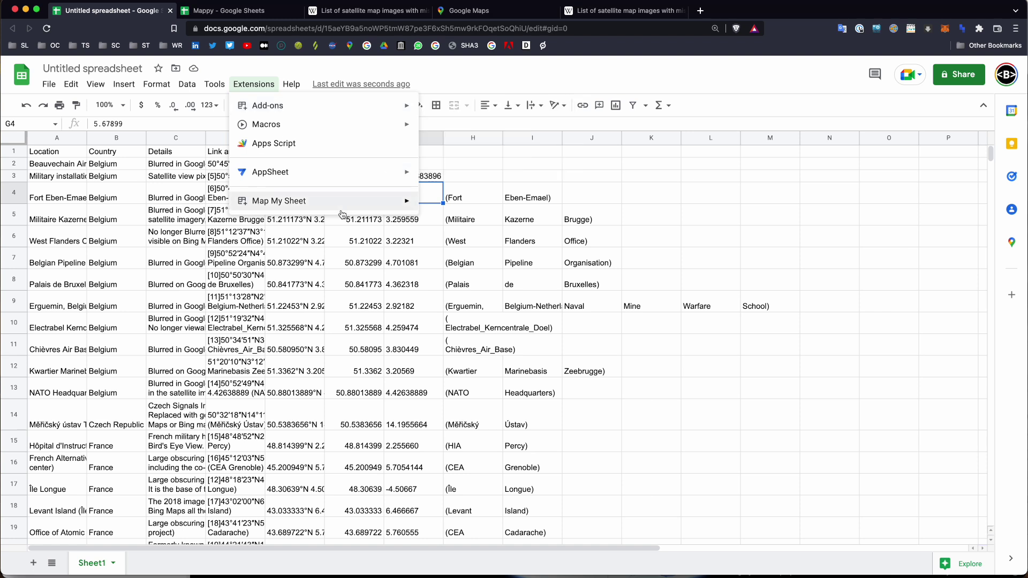
- Start the Map My Sheet add-on from Extensions to list existing maps Map 1–4
mouse_move(353, 199)
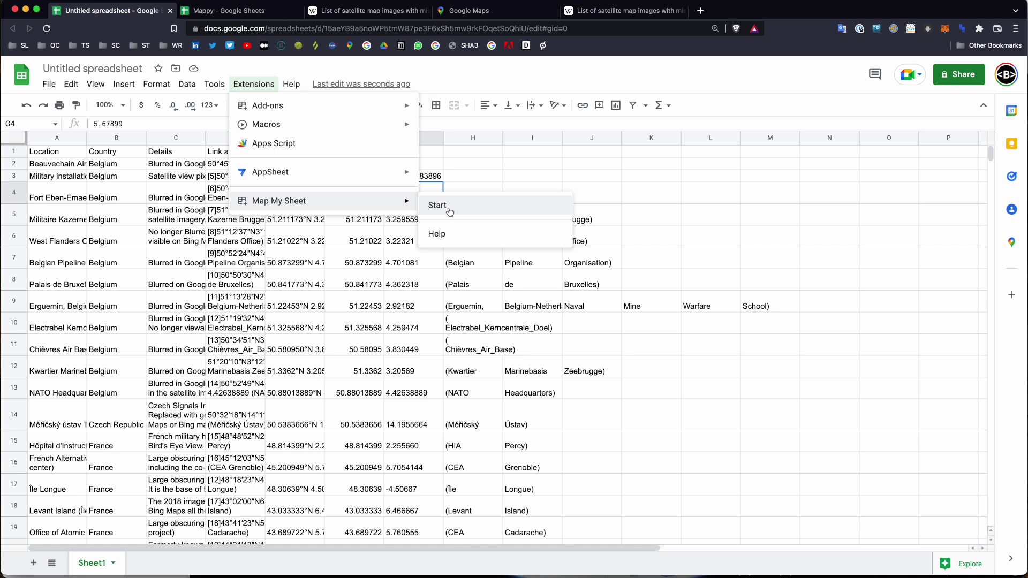
left_click(450, 212)
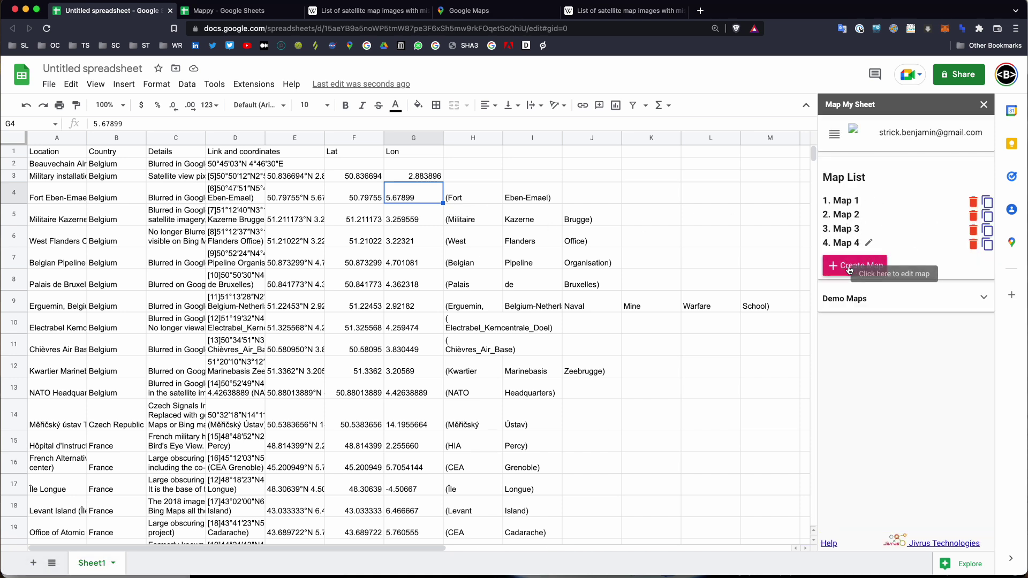
- Create a new map named 'Map of blurred places' and continue to location setup
left_click(848, 267)
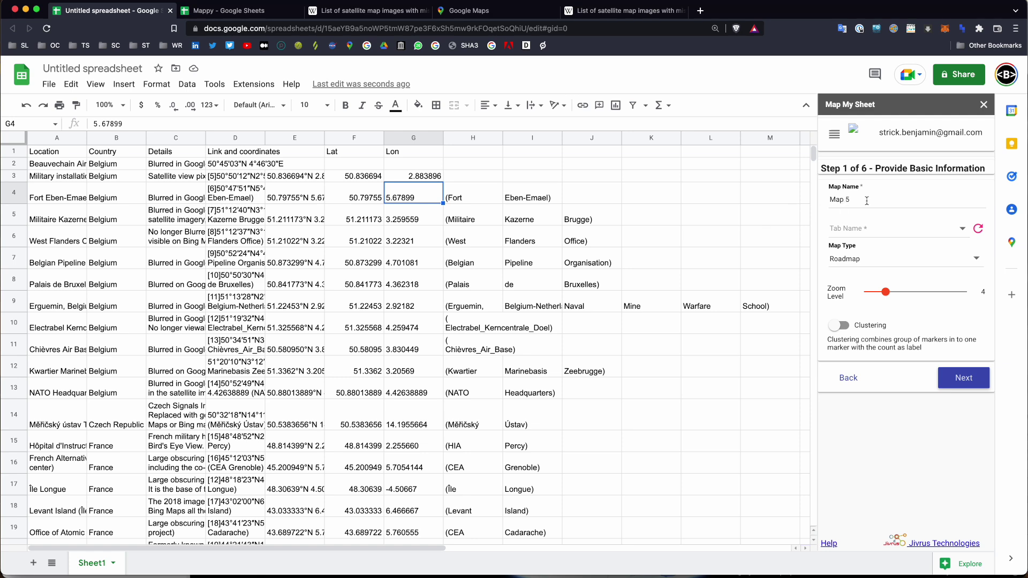
left_click_drag(852, 200, 811, 197)
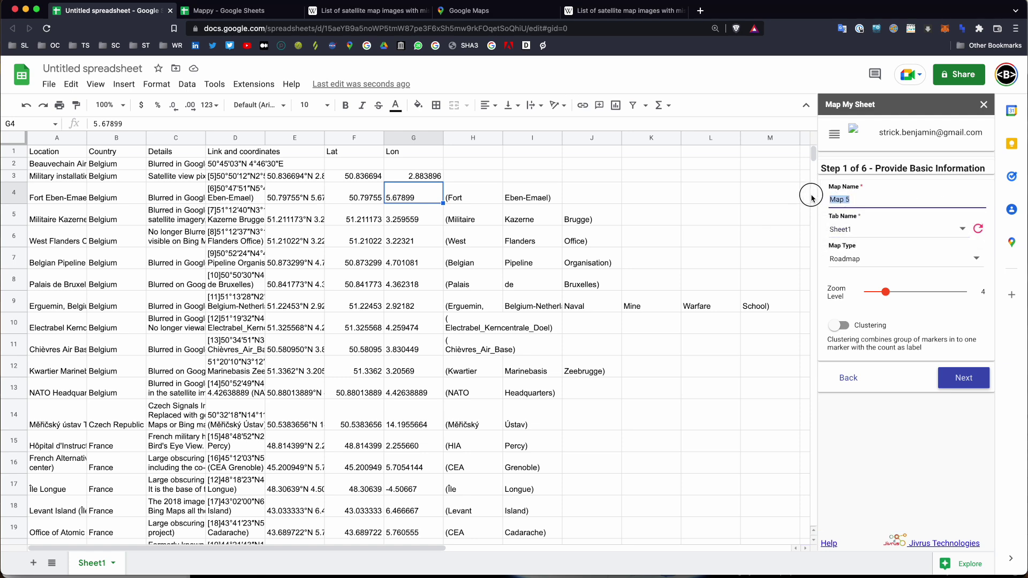
type("Ma")
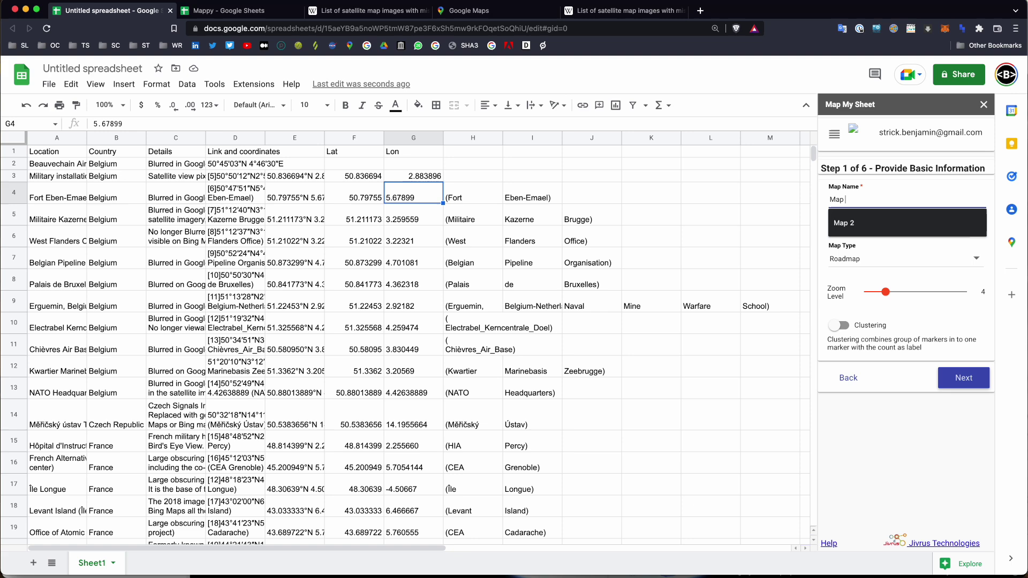
type("of blurred places")
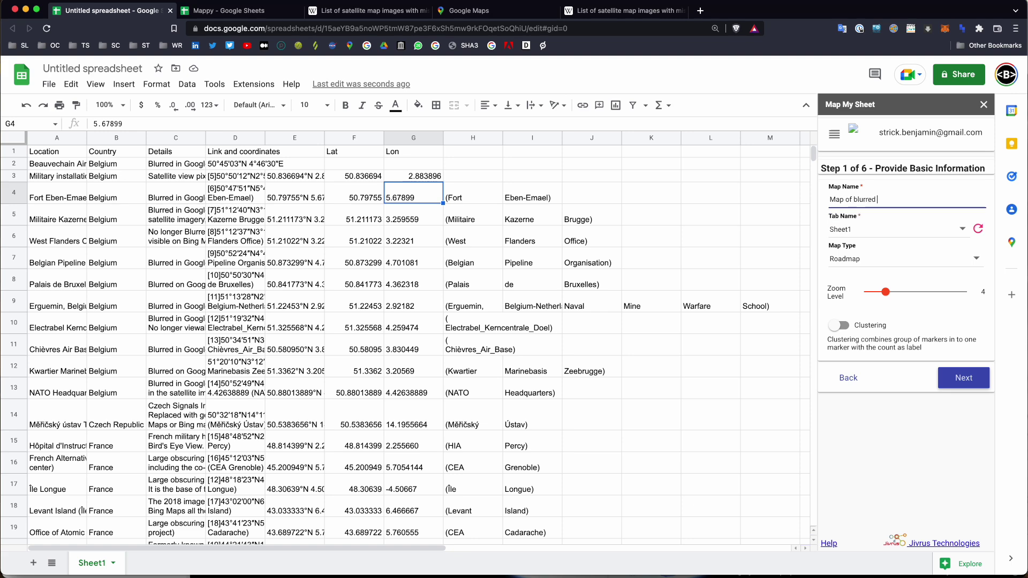
left_click(954, 378)
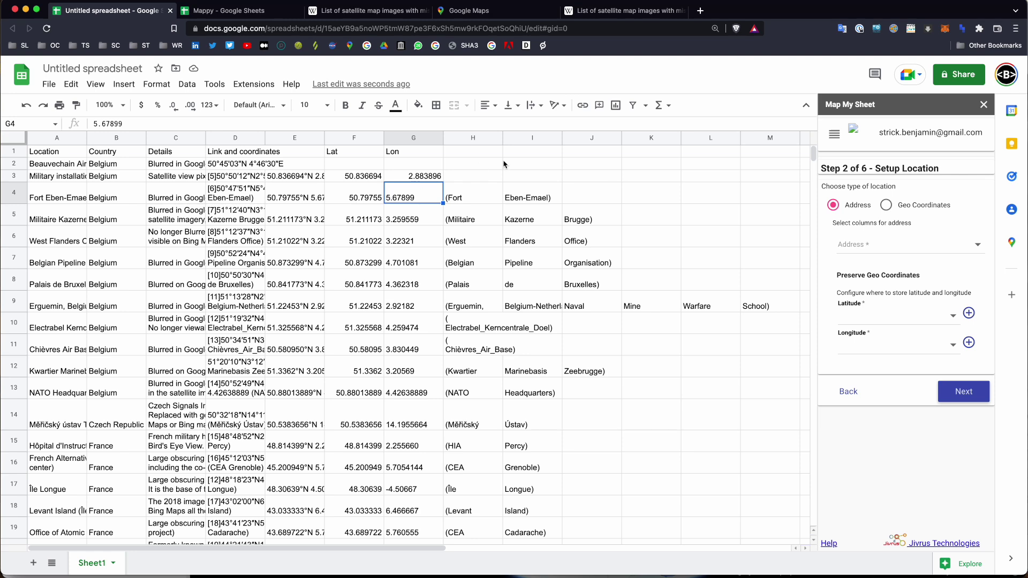
- Place pins by Geo Coordinates, with Lat as latitude and Lon as longitude, then continue
left_click(887, 205)
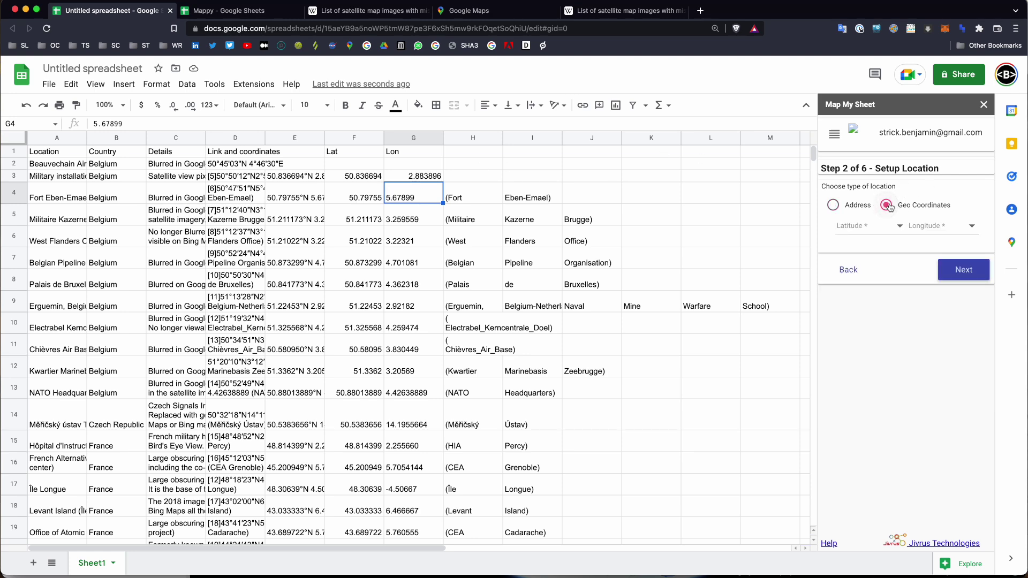
left_click(865, 227)
scroll(859, 257, "down", 3)
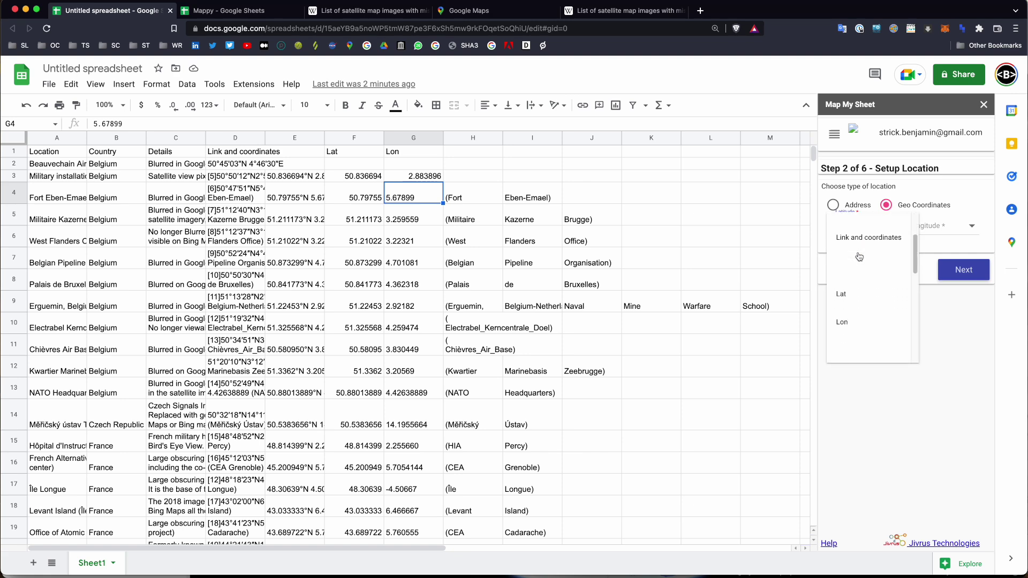
scroll(859, 257, "up", 2)
left_click(860, 257)
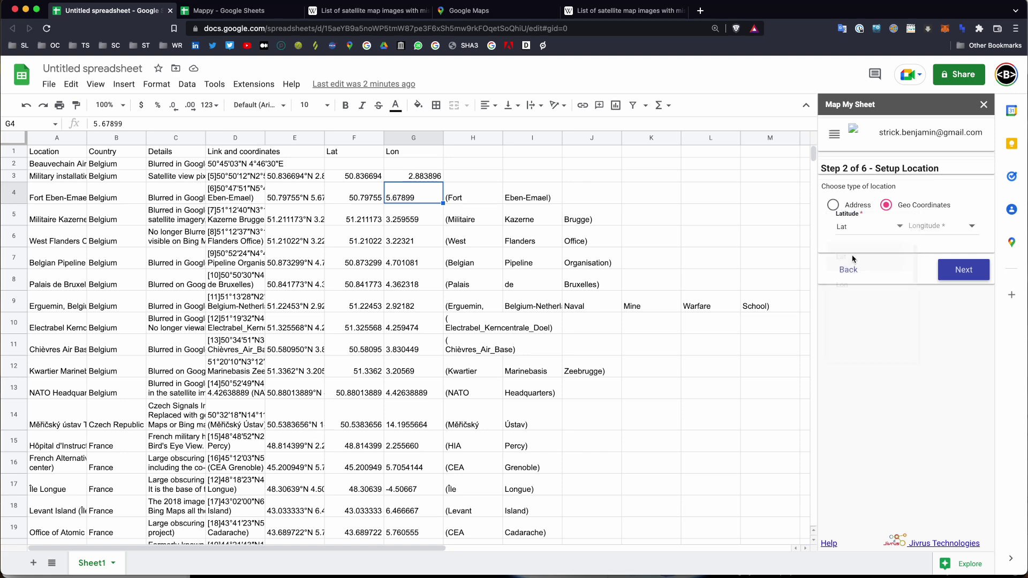
left_click(927, 225)
scroll(910, 321, "down", 3)
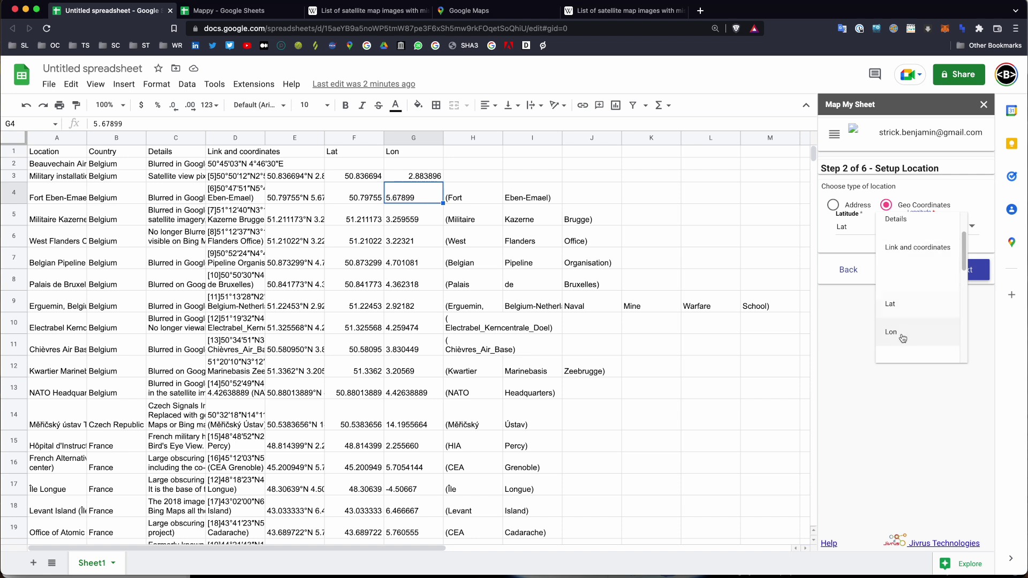
left_click(909, 329)
left_click(963, 274)
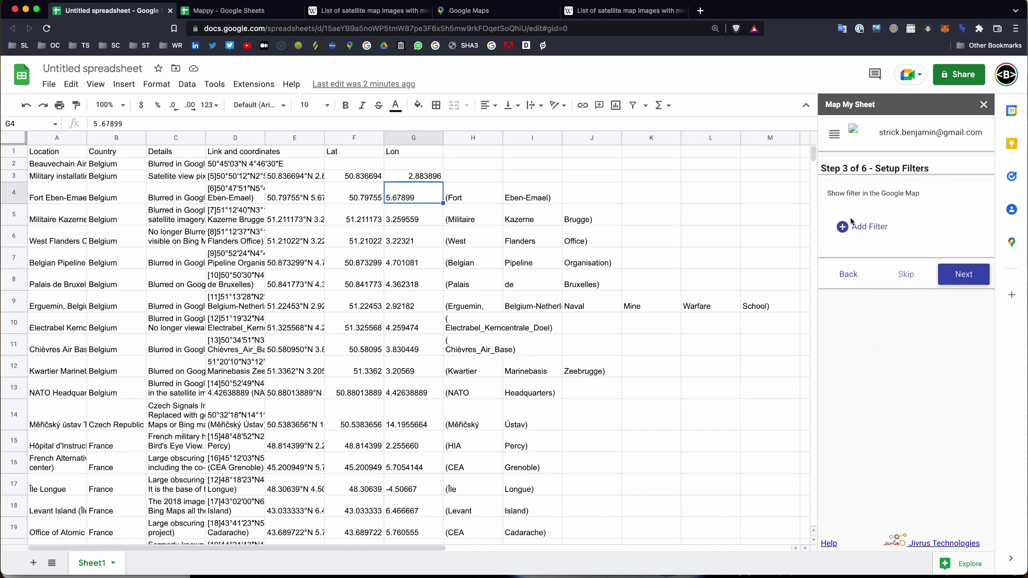
- Keep defaults for Filters, Markers, Info Window and Audience Control, and save the map
left_click(961, 276)
left_click(974, 422)
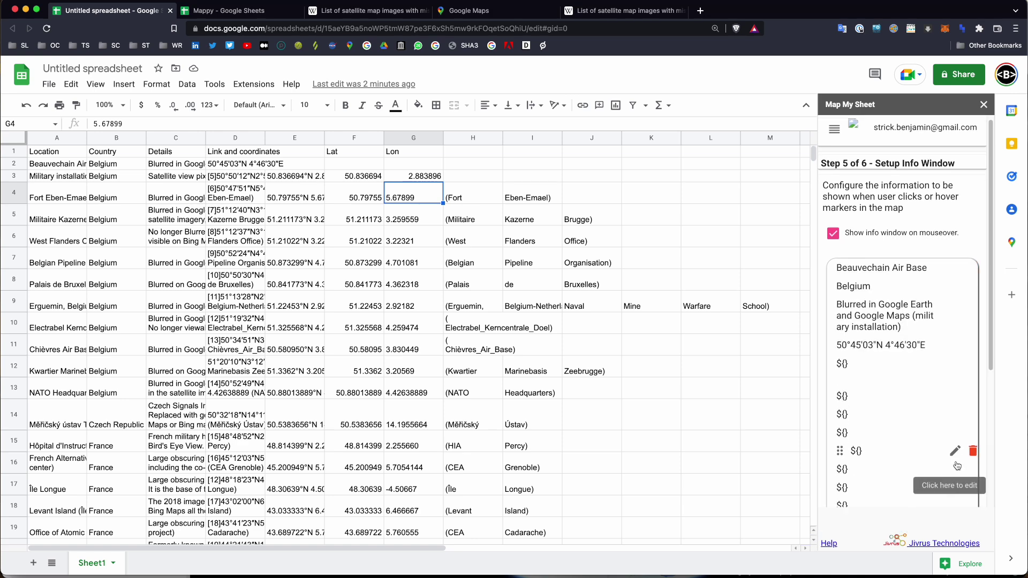
scroll(963, 501, "down", 5)
left_click(959, 492)
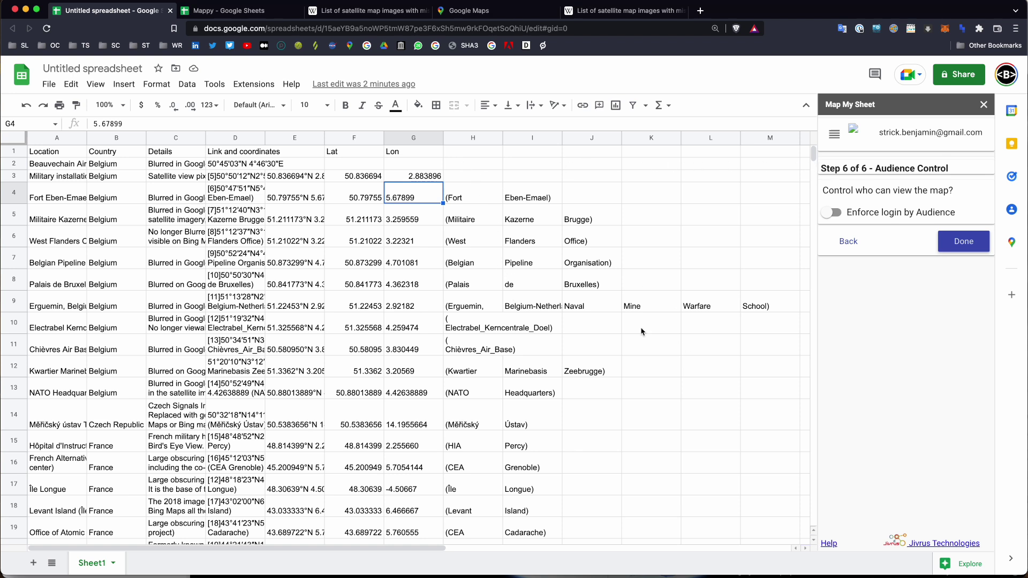
left_click(959, 249)
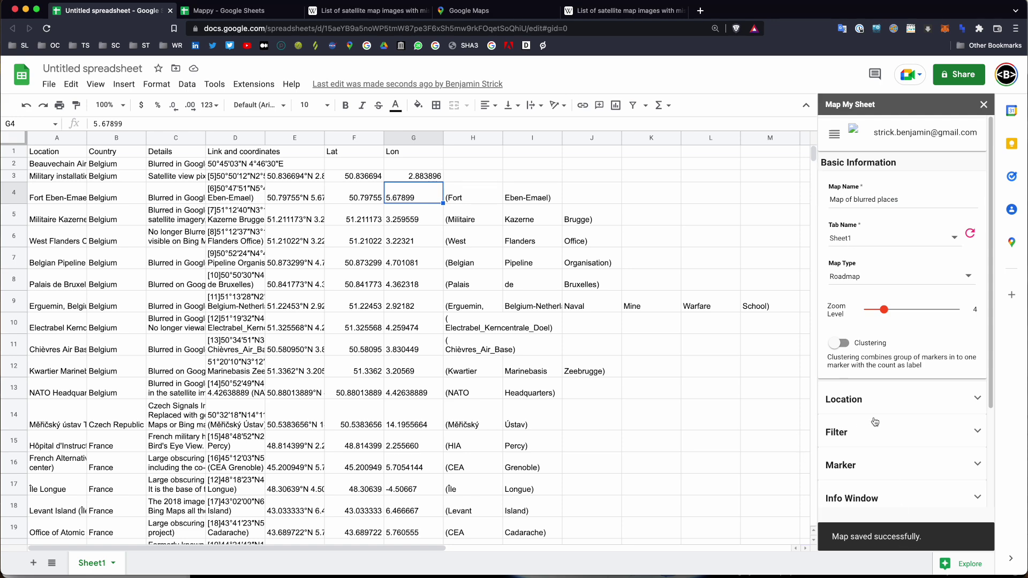
- View the saved 'Map of blurred places' in a new tab
scroll(874, 420, "down", 3)
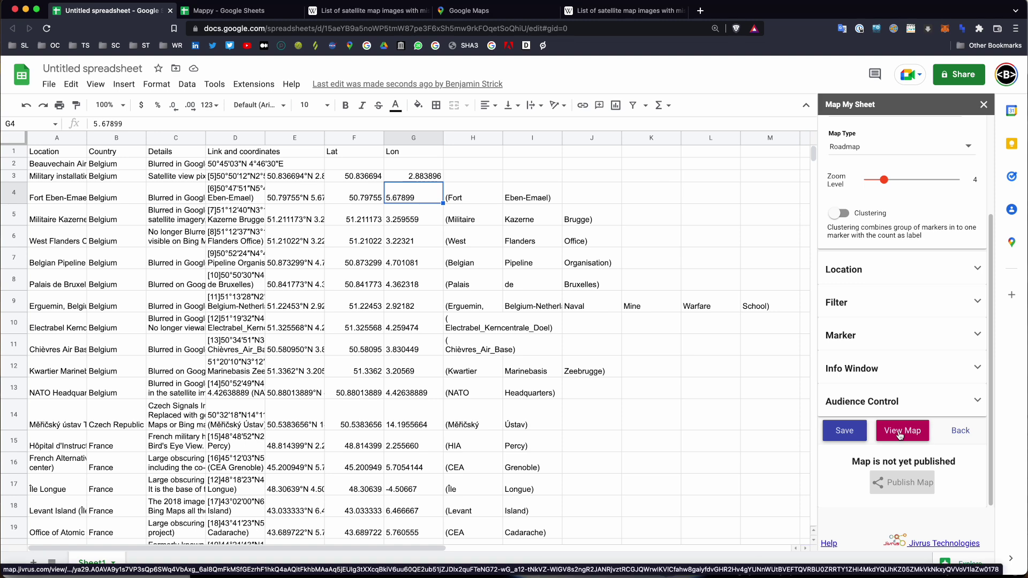
scroll(879, 300, "up", 3)
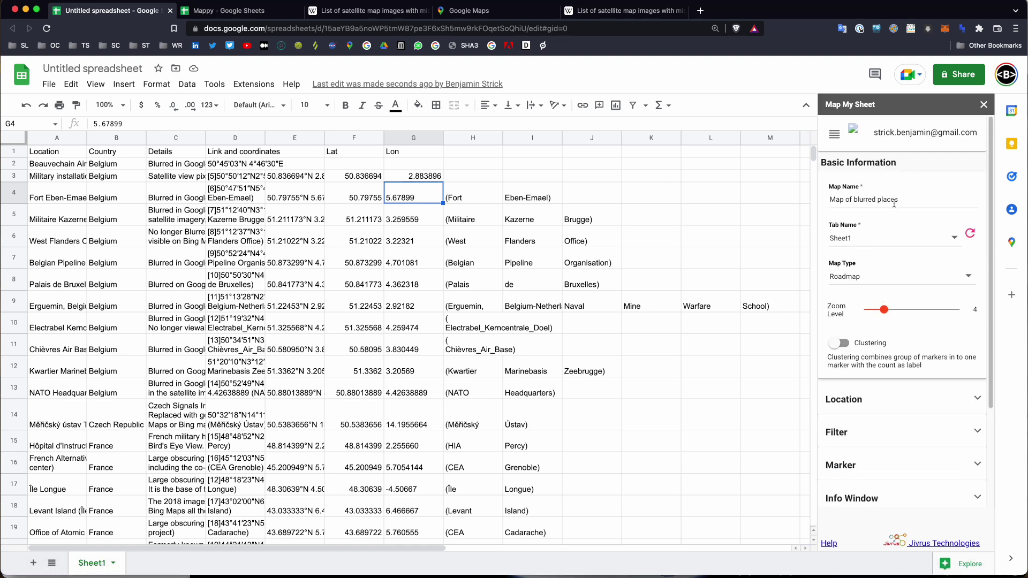
scroll(877, 299, "down", 3)
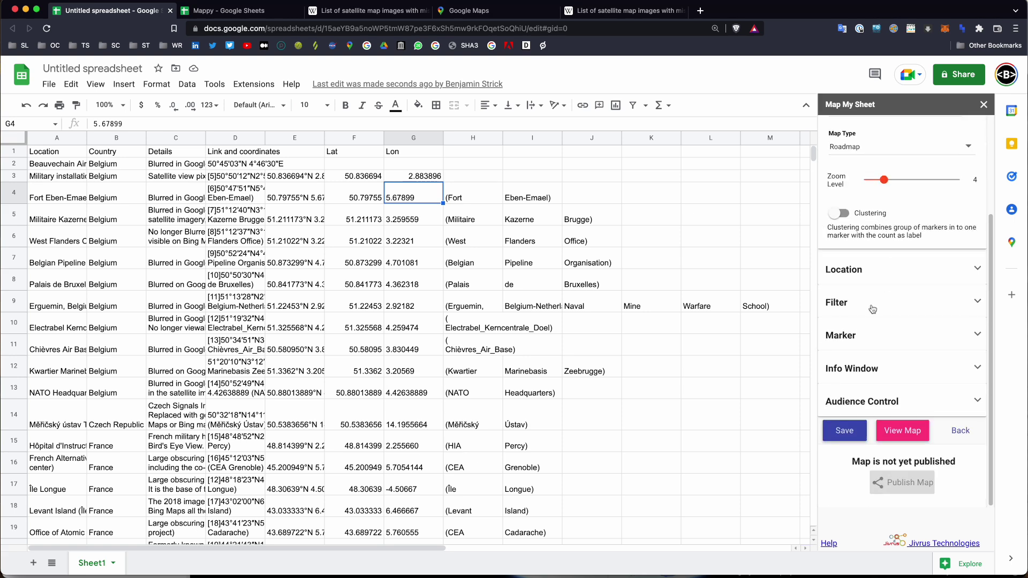
left_click(918, 430)
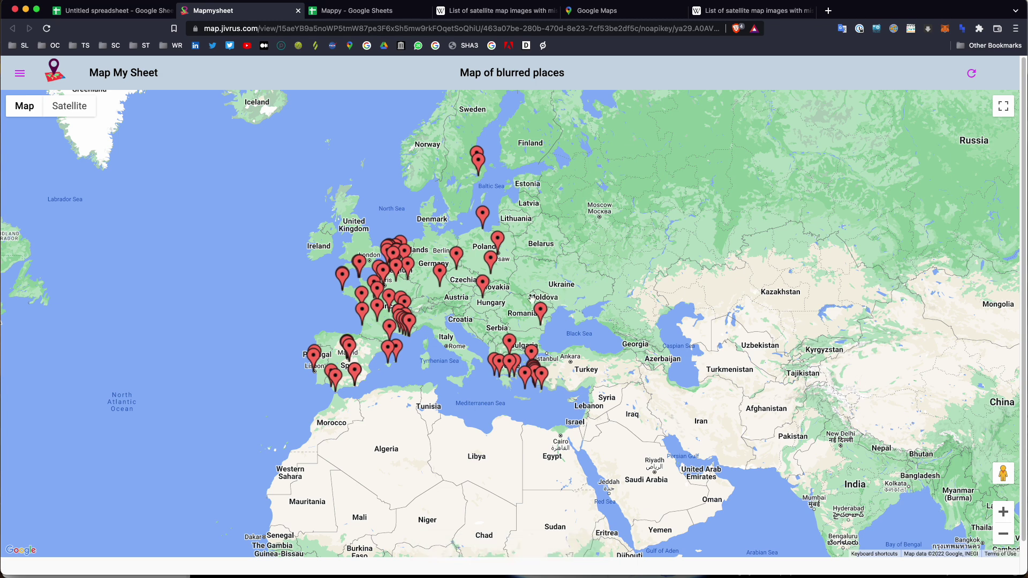
- Switch the map to satellite imagery and inspect a couple of pins, including one in Hungary
left_click(483, 283)
left_click(469, 345)
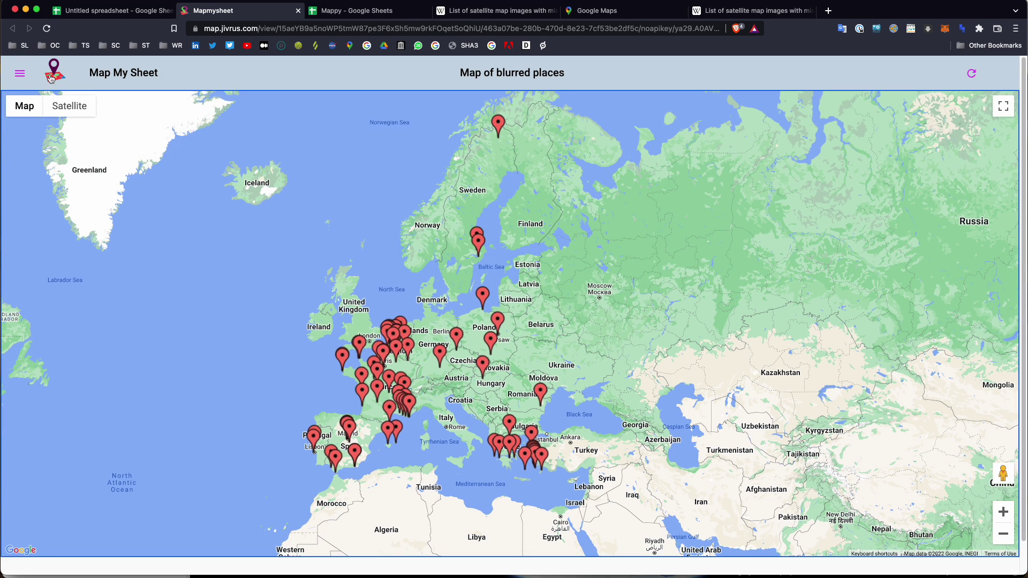
left_click(70, 105)
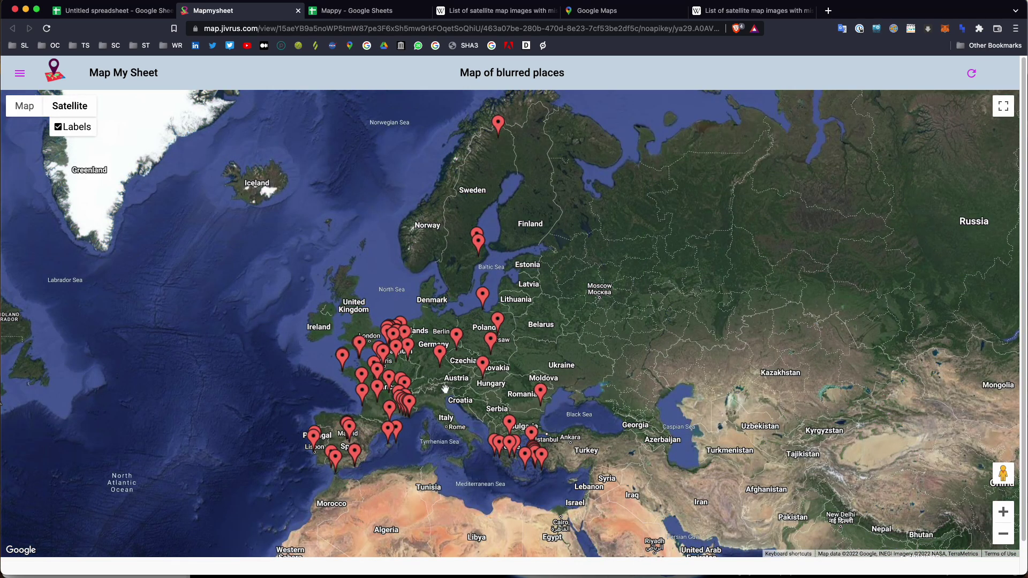
left_click(481, 377)
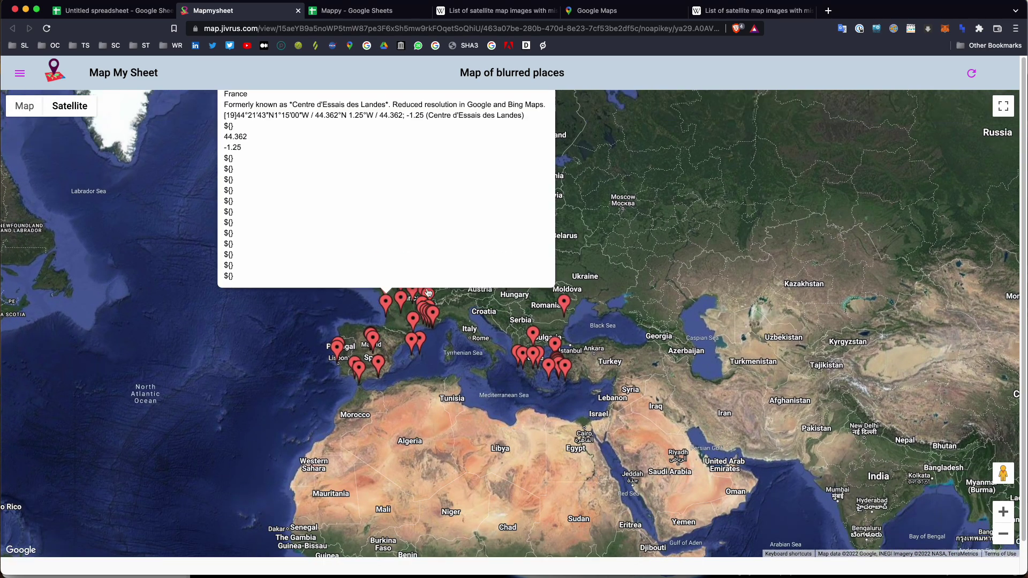
left_click(469, 370)
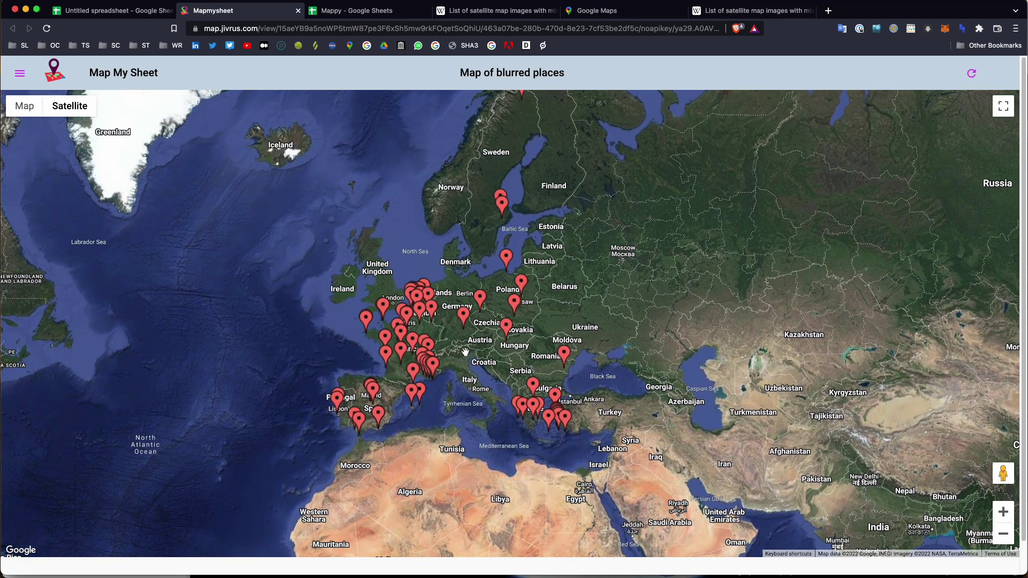
- Center Europe and zoom in on the Toulon port pin
left_click_drag(465, 352, 469, 414)
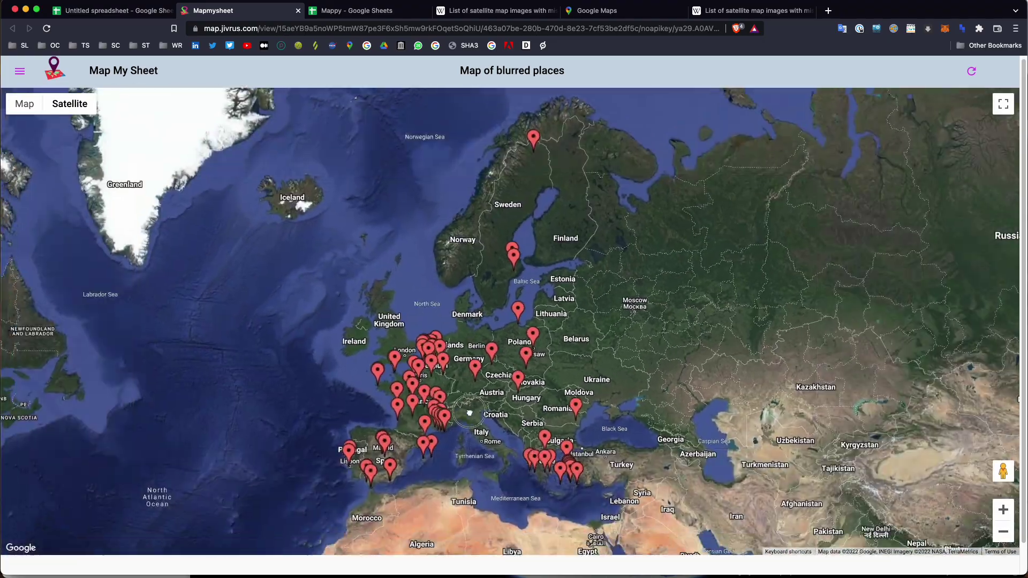
scroll(469, 413, "up", 5)
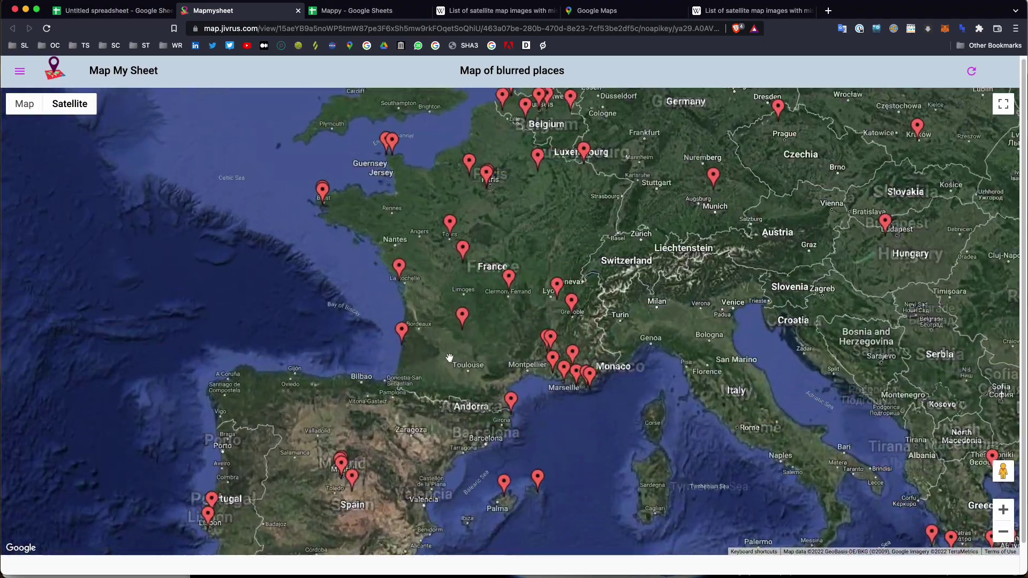
scroll(450, 358, "up", 5)
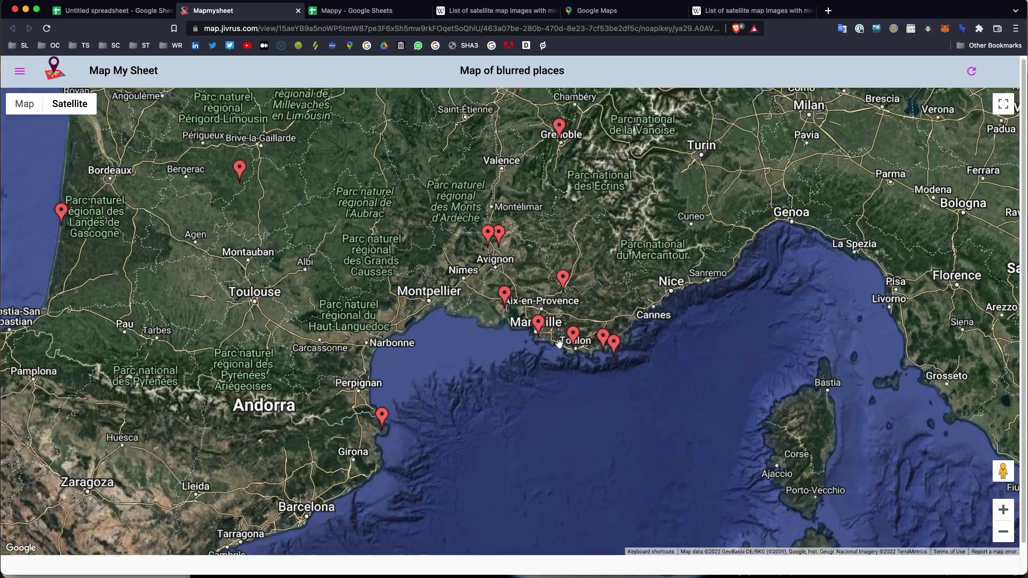
scroll(577, 343, "up", 5)
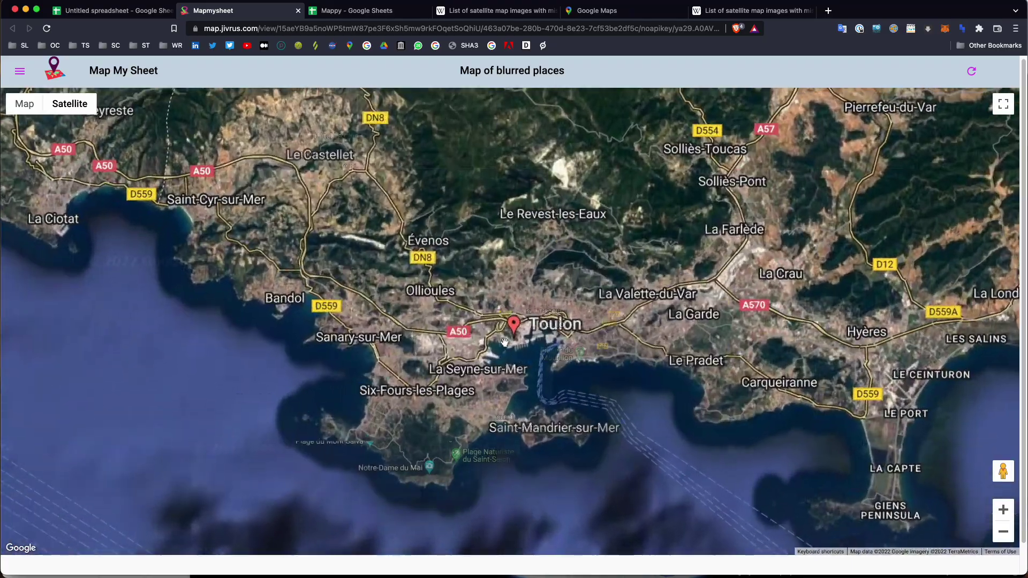
scroll(502, 336, "up", 5)
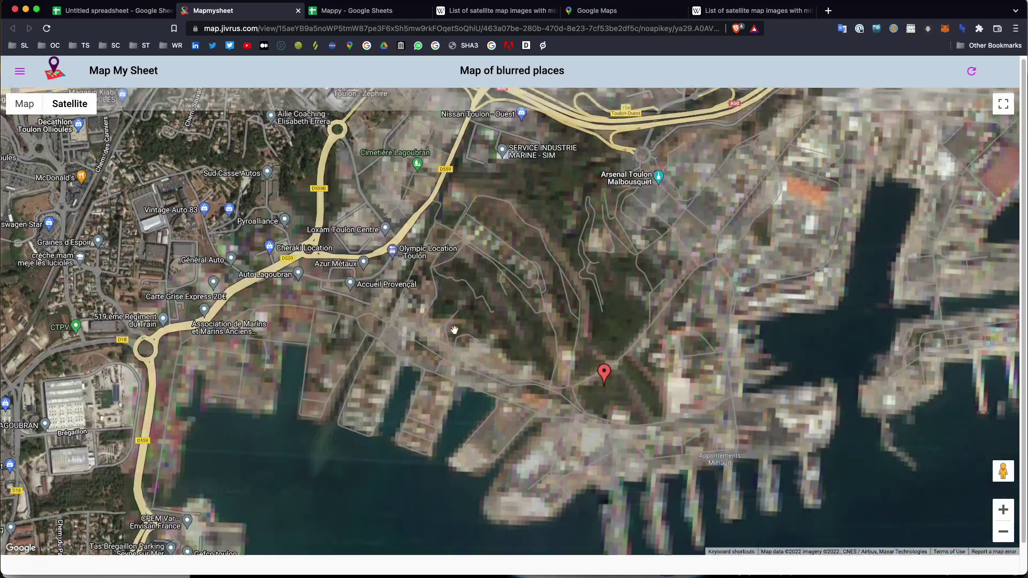
scroll(454, 331, "down", 2)
- Read the Toulon arsenal pin's details, then zoom out and check the pin near Clermont-Ferrand
left_click(530, 353)
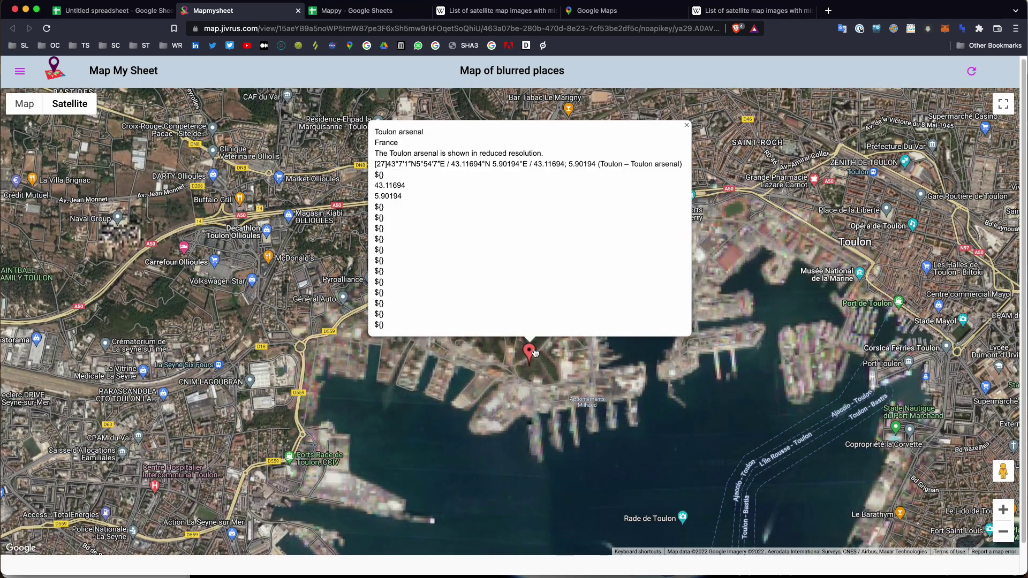
scroll(506, 398, "down", 5)
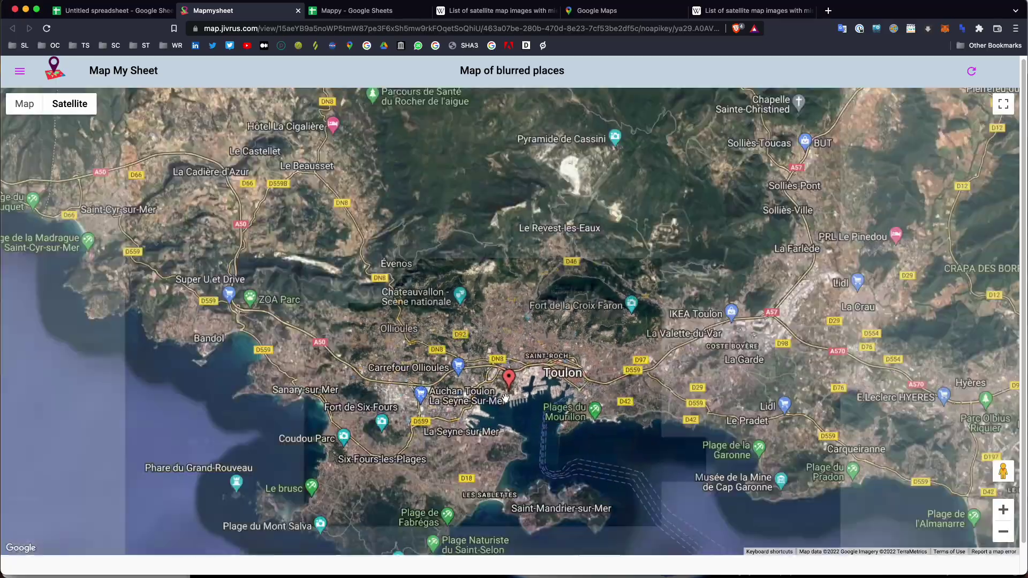
scroll(505, 398, "down", 5)
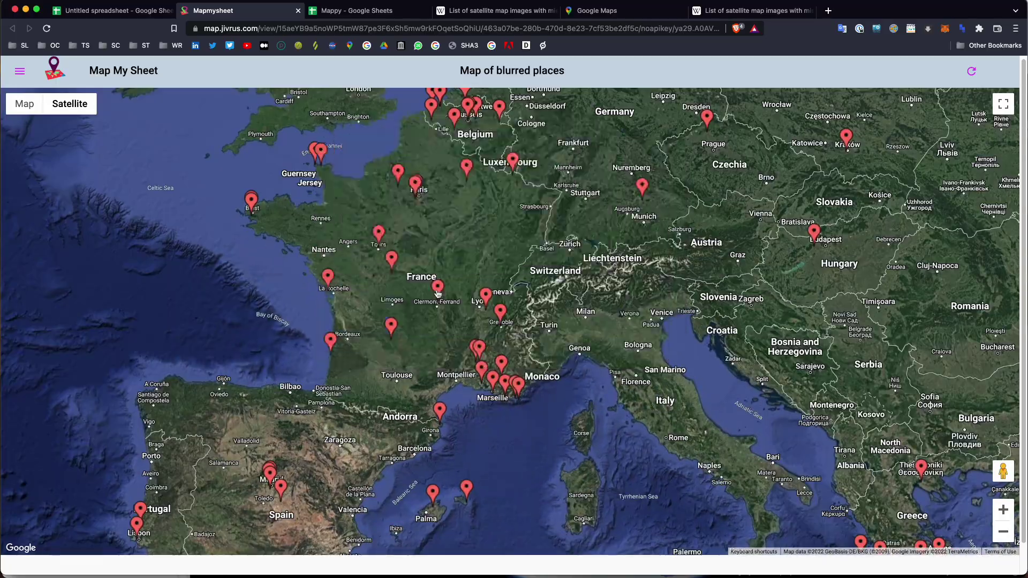
left_click(437, 289)
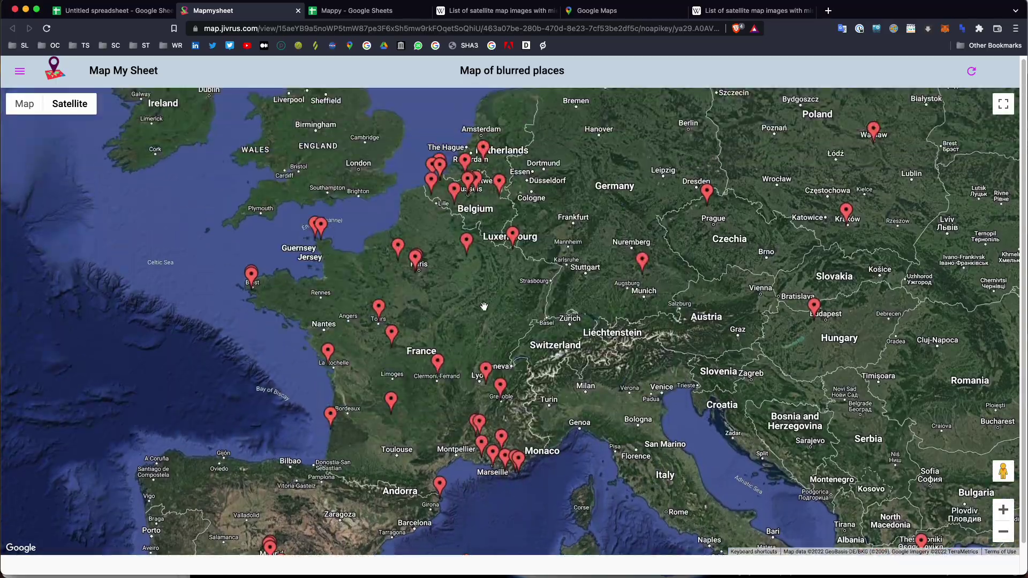
- Pan the satellite map across Scandinavia, Iberia and North Africa to view all pins
left_click_drag(484, 305, 532, 322)
scroll(534, 319, "down", 3)
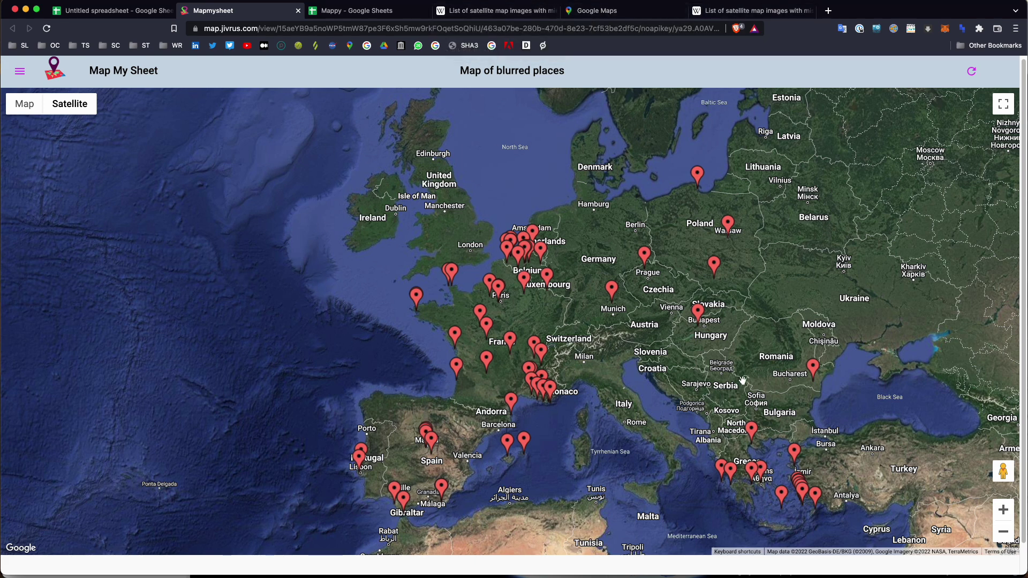
left_click_drag(383, 226, 383, 292)
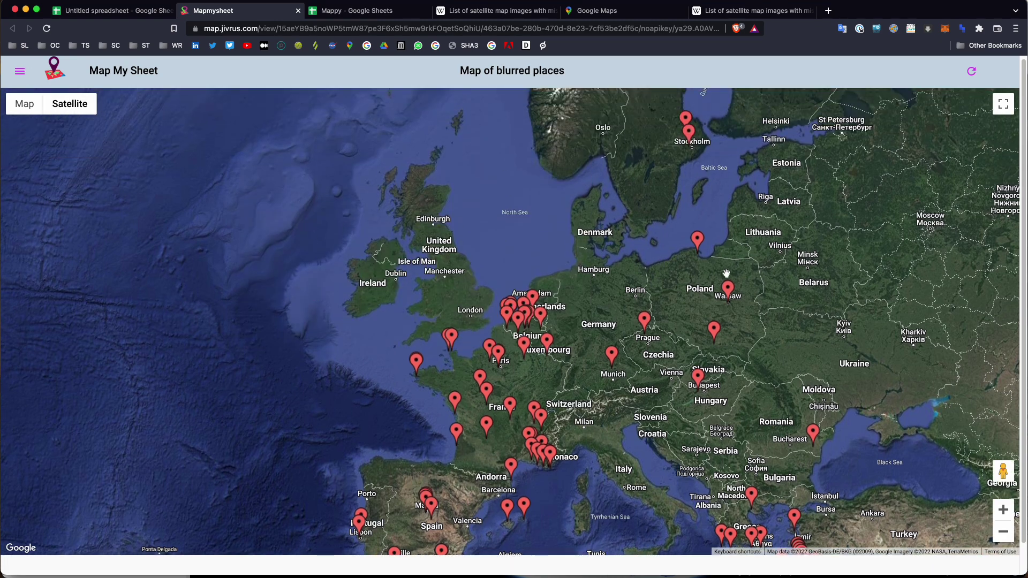
left_click_drag(362, 409, 381, 251)
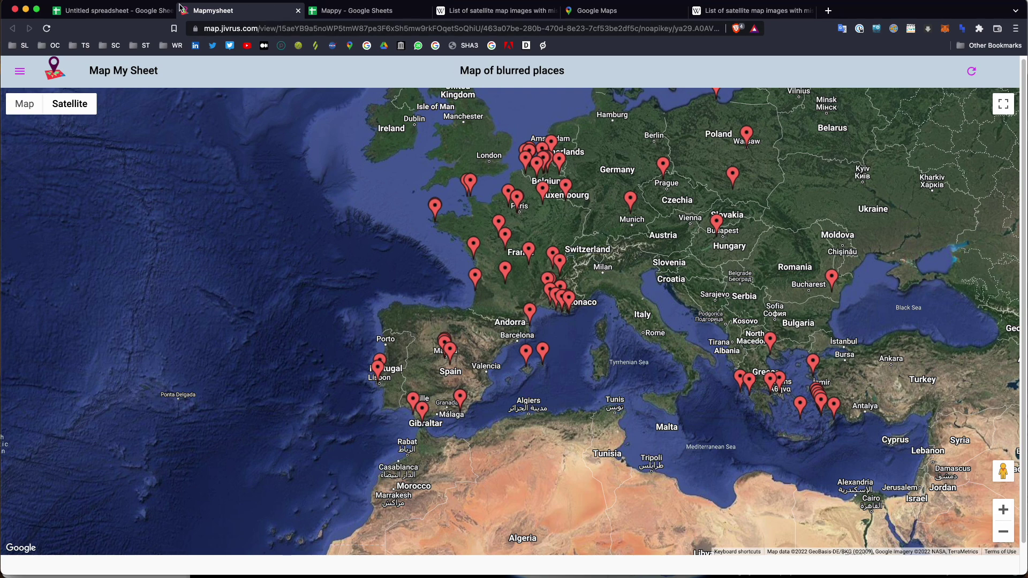
- Back in the spreadsheet, check the coordinates in F5 and row 3, and close the Map My Sheet panel
left_click(133, 10)
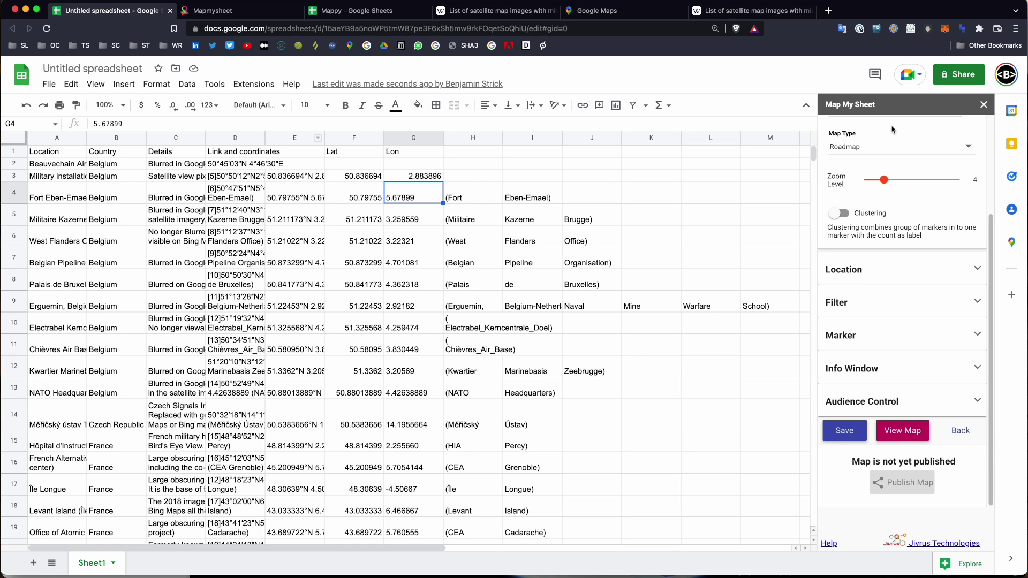
left_click(344, 211)
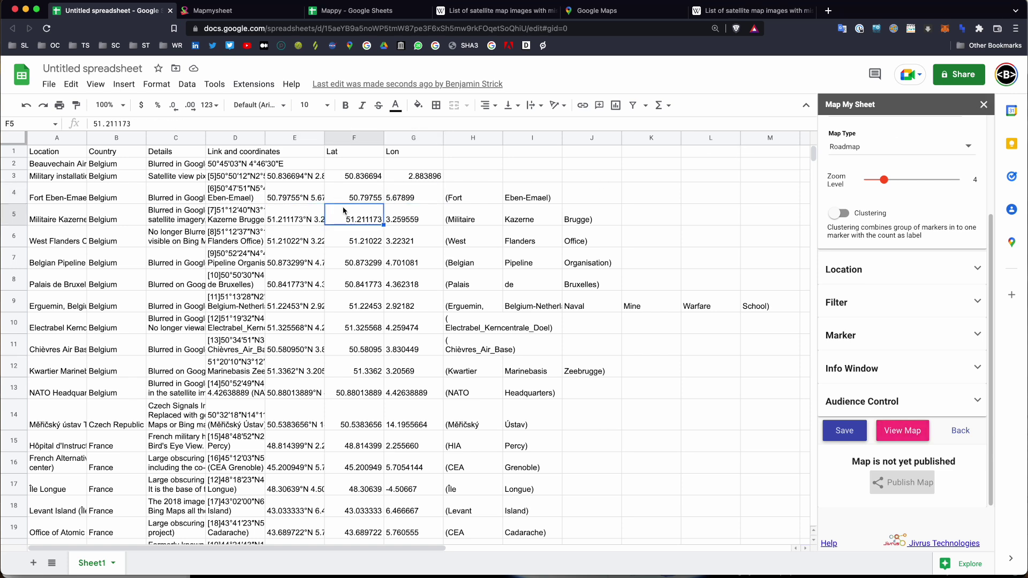
left_click_drag(289, 178, 300, 281)
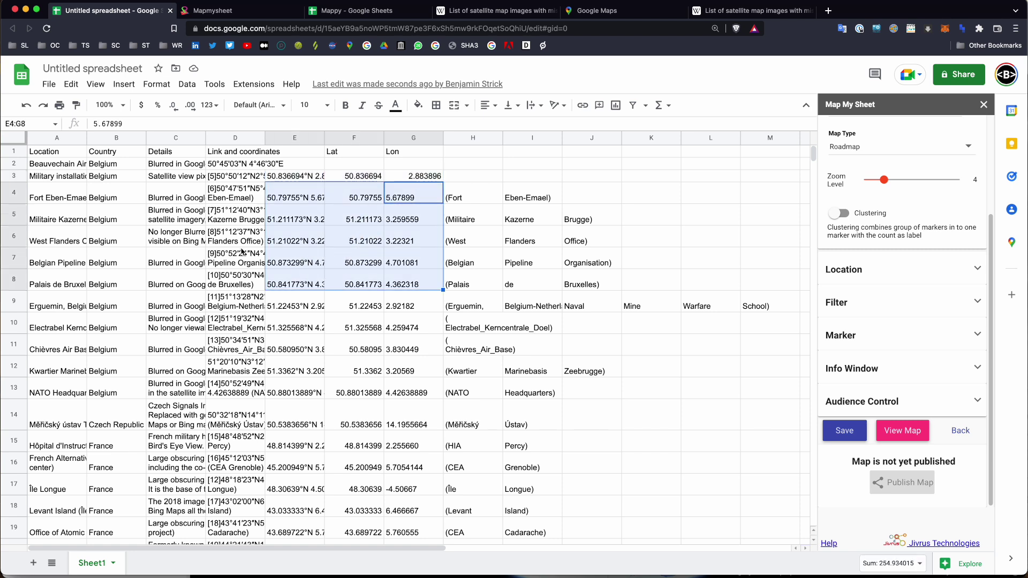
left_click(984, 104)
- Review the latitude in F9 and scroll the rows, then return to the Wikipedia list
left_click(327, 300)
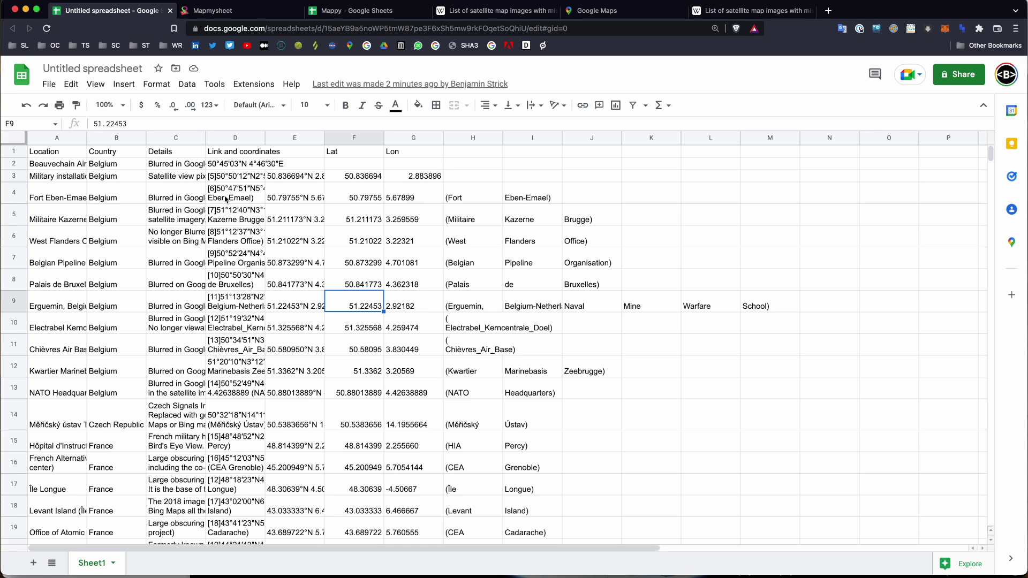
scroll(226, 200, "down", 10)
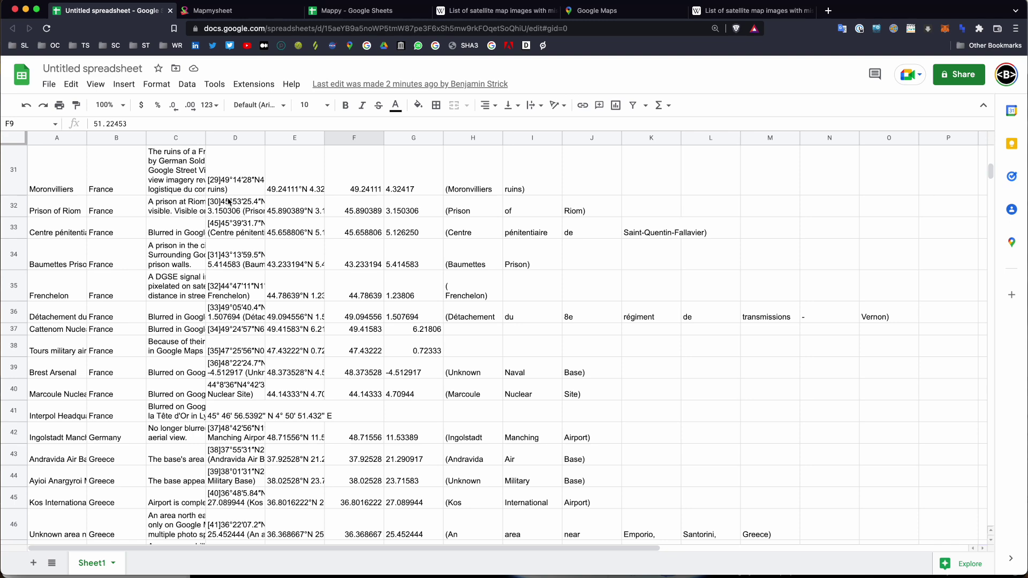
scroll(227, 217, "up", 10)
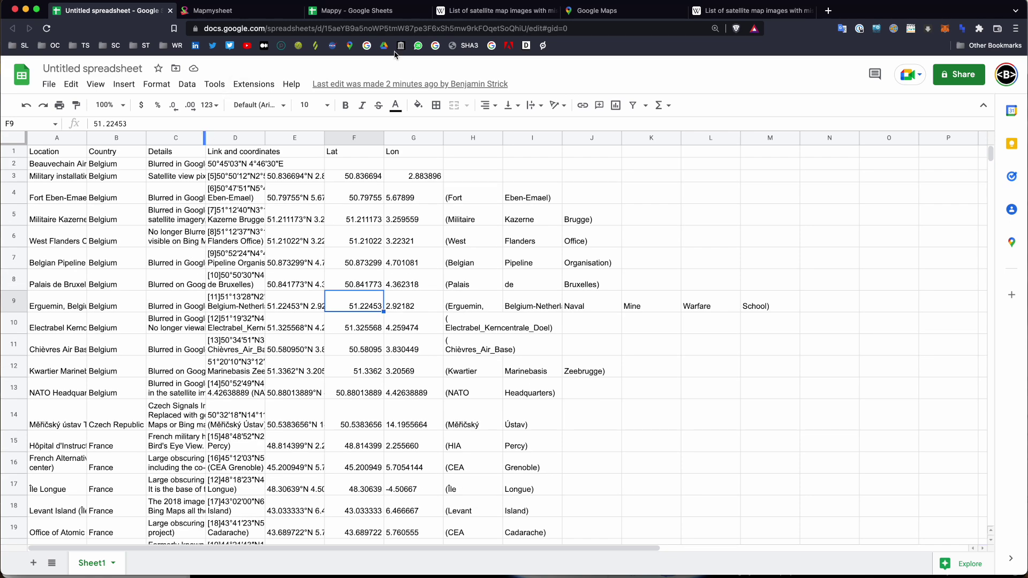
left_click(499, 12)
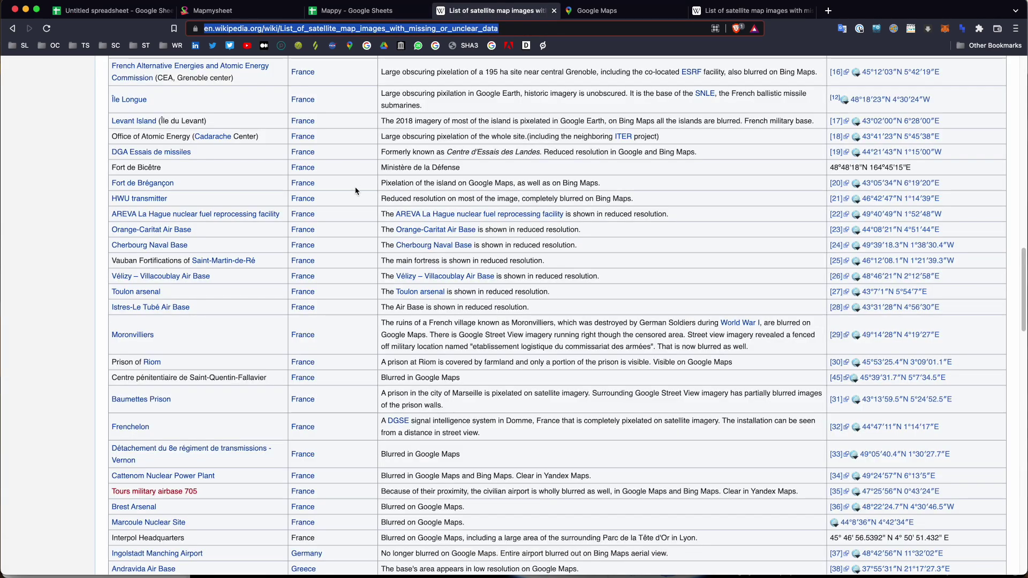
- Compare the Wikipedia blurred-locations table with the sheet, then return to the spreadsheet
scroll(605, 278, "up", 3)
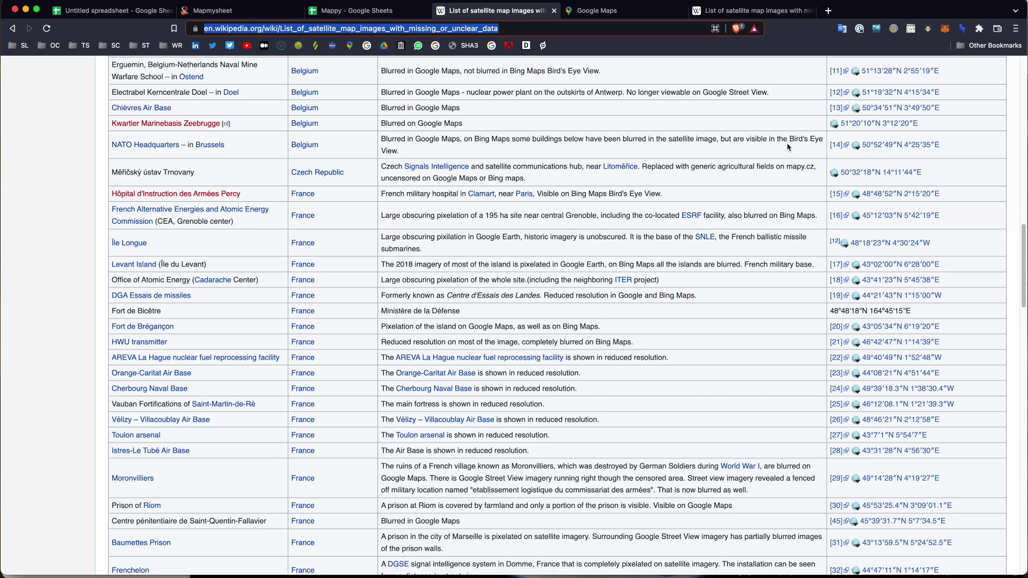
scroll(453, 202, "up", 20)
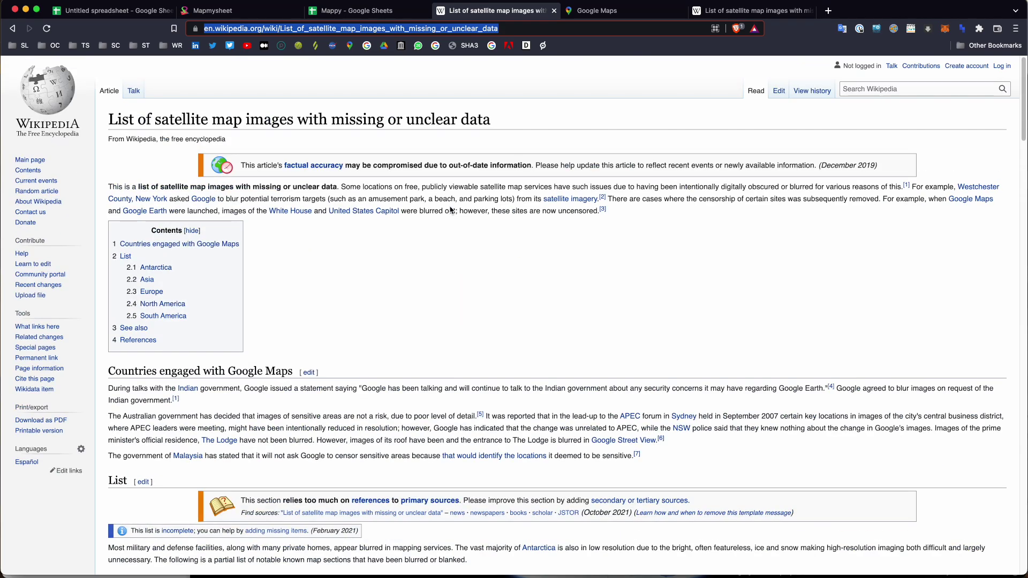
scroll(450, 209, "down", 20)
scroll(450, 208, "down", 1)
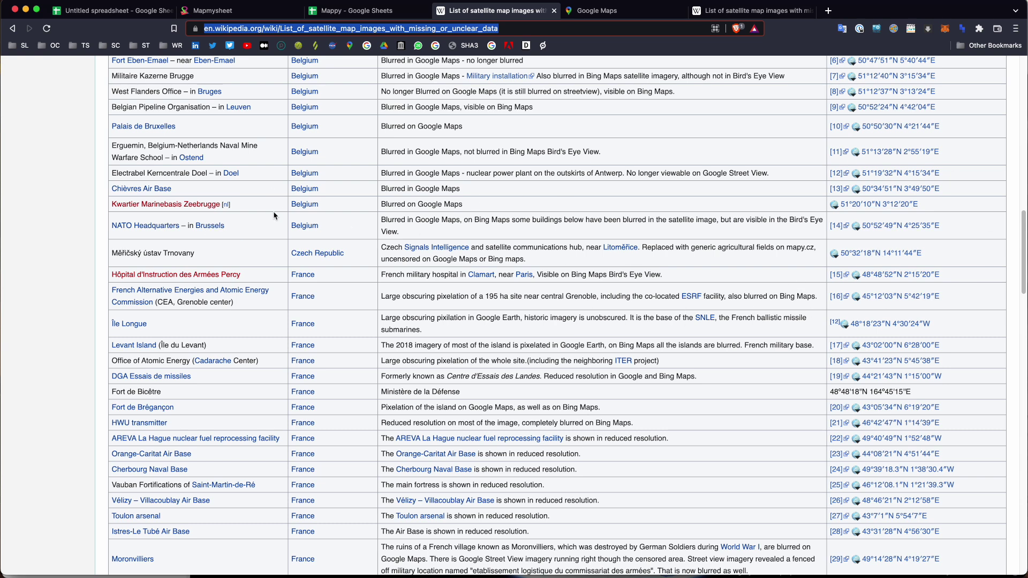
left_click(129, 12)
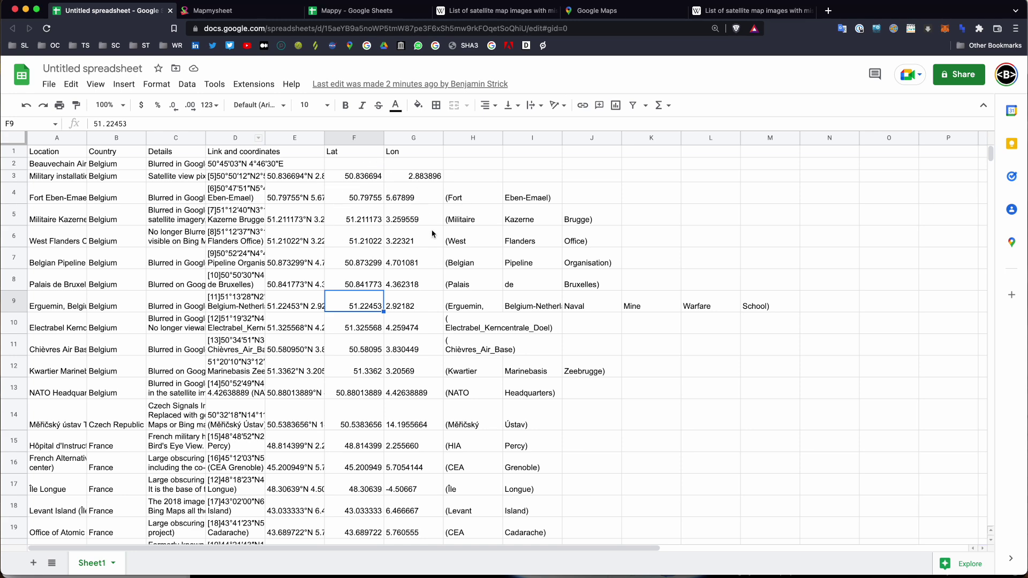
- Return to the Map My Sheet tab and pan the satellite map over Europe and Scandinavia
left_click(241, 12)
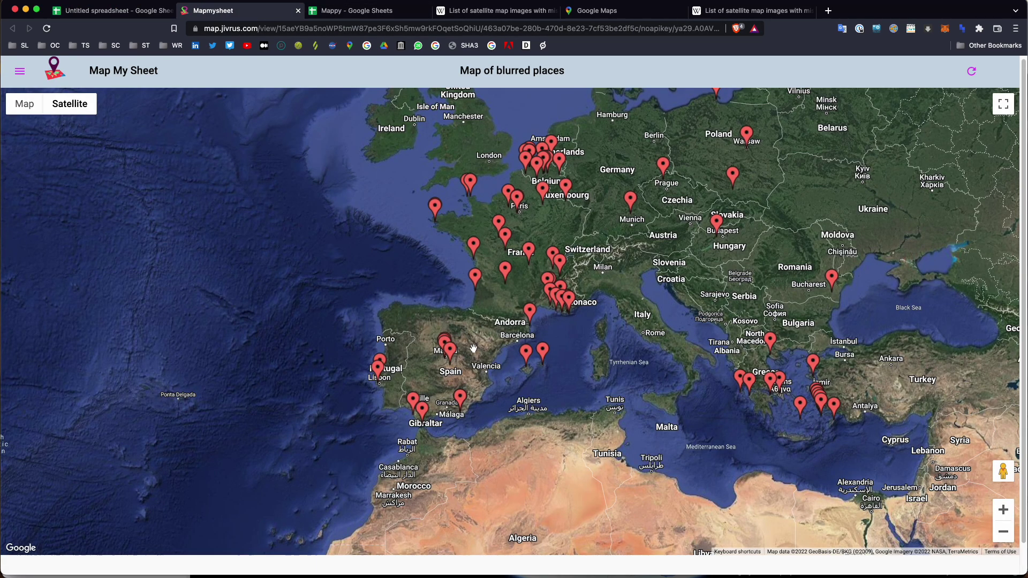
left_click_drag(398, 280, 371, 280)
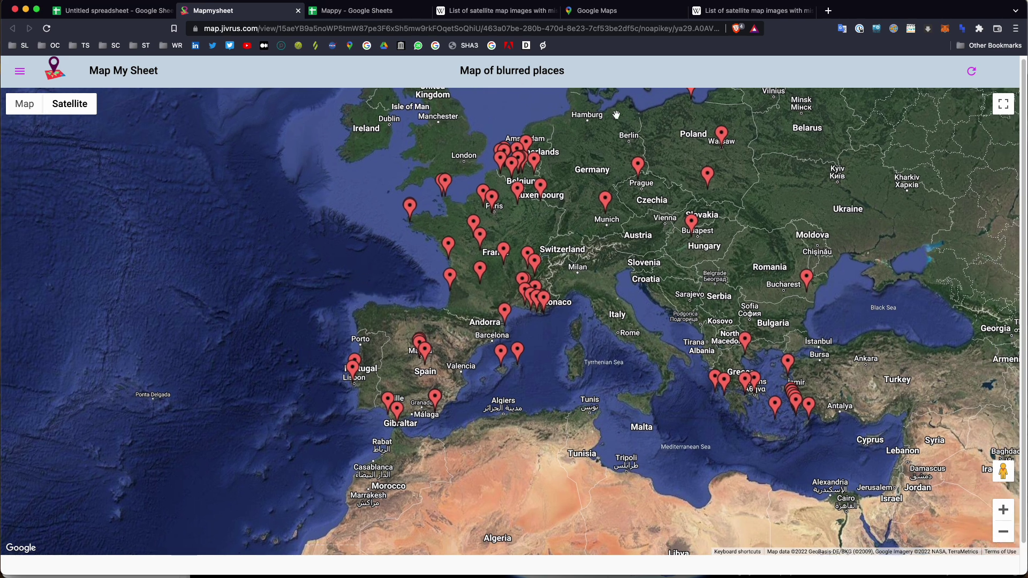
left_click_drag(609, 286, 601, 337)
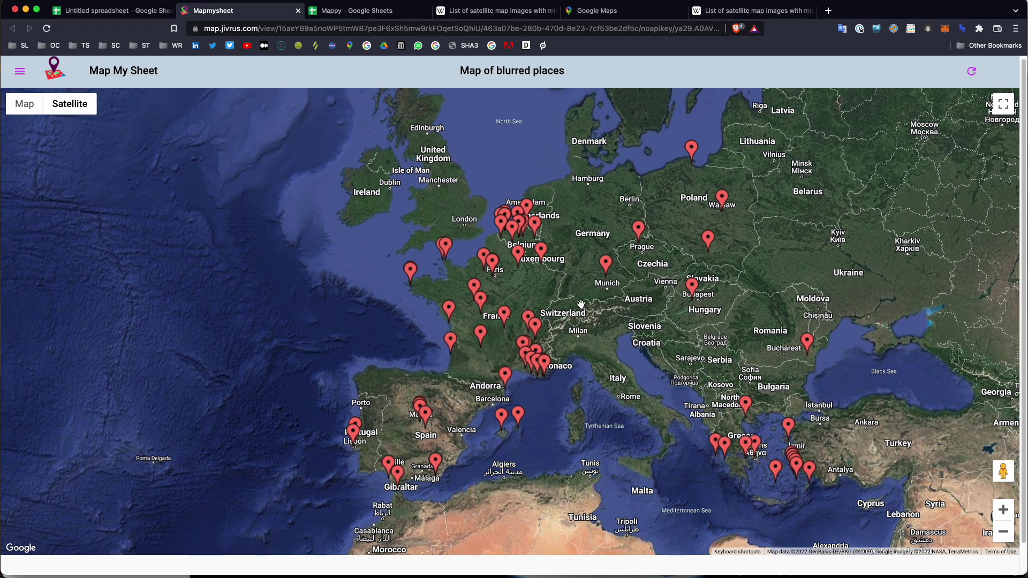
left_click_drag(581, 304, 578, 300)
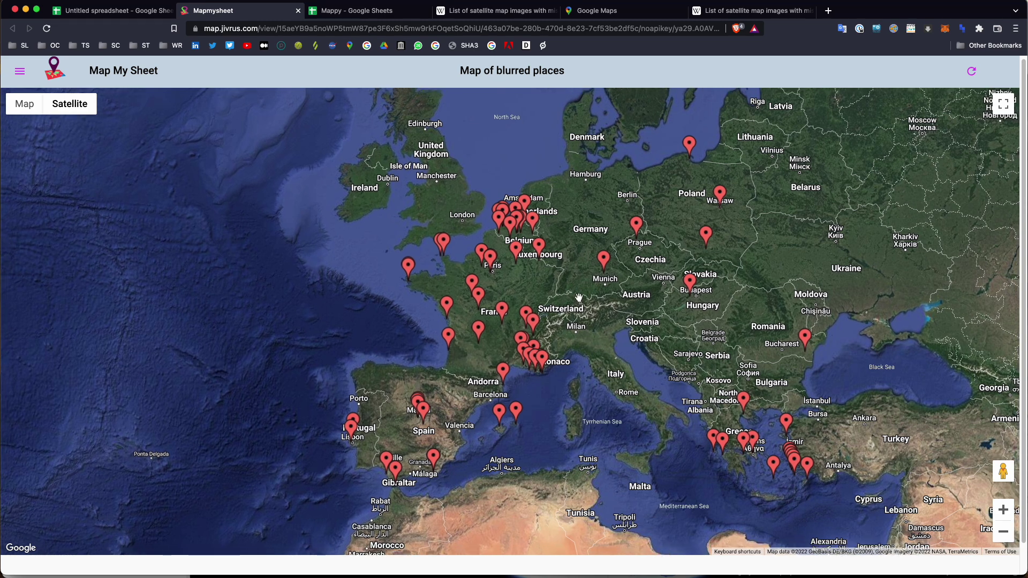